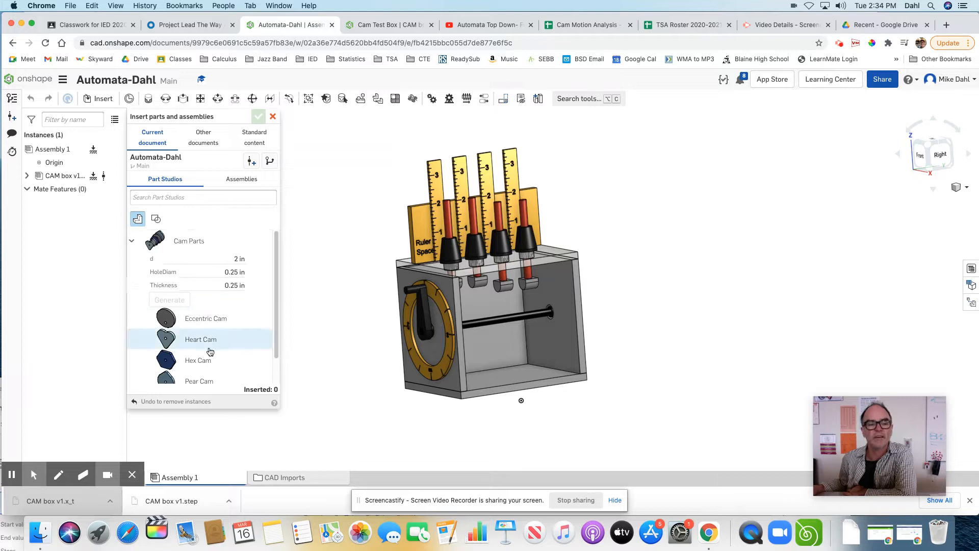
Step: Insert the 2 in Eccentric Cam from the Cam Parts studio and place it in empty space beside the cam box
scroll(212, 347, "down", 1)
scroll(211, 347, "up", 1)
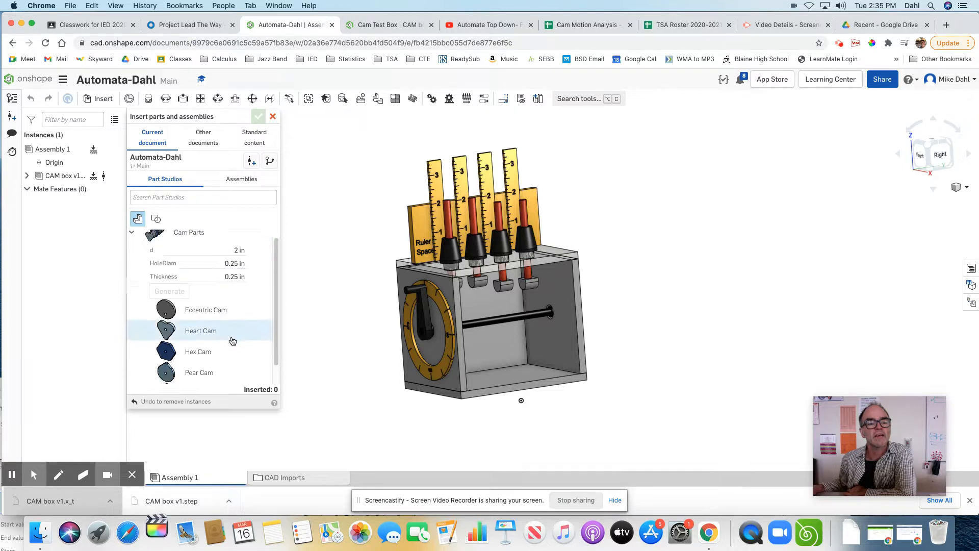
scroll(235, 327, "down", 1)
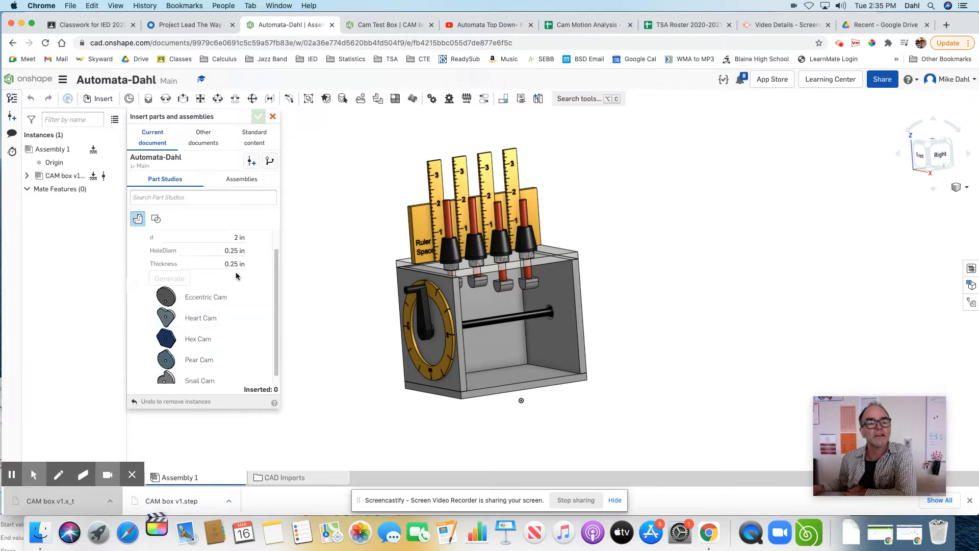
left_click(168, 300)
left_click(510, 405)
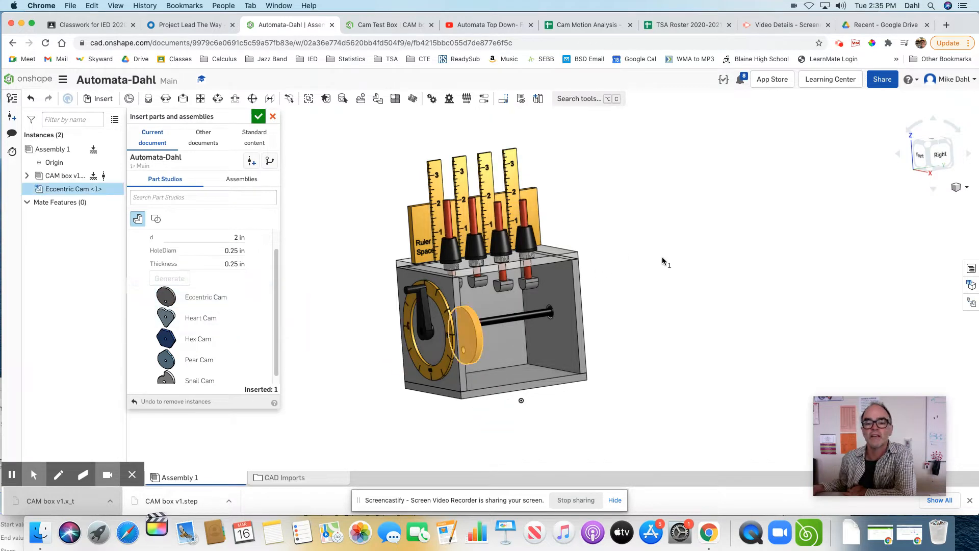
left_click(689, 234)
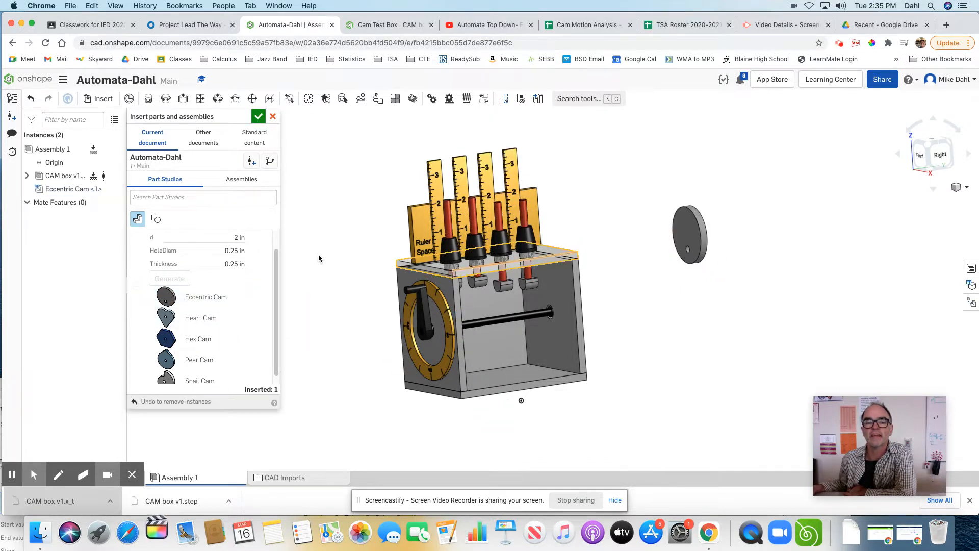
Step: Generate the cam parts with d set to 3 in and place a second Eccentric Cam beside the first one
left_click(219, 237)
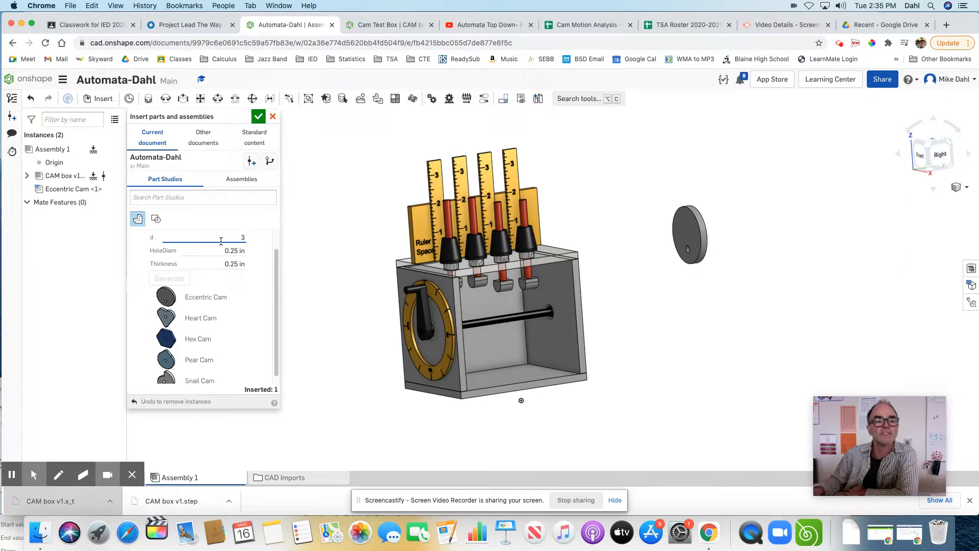
key("Return")
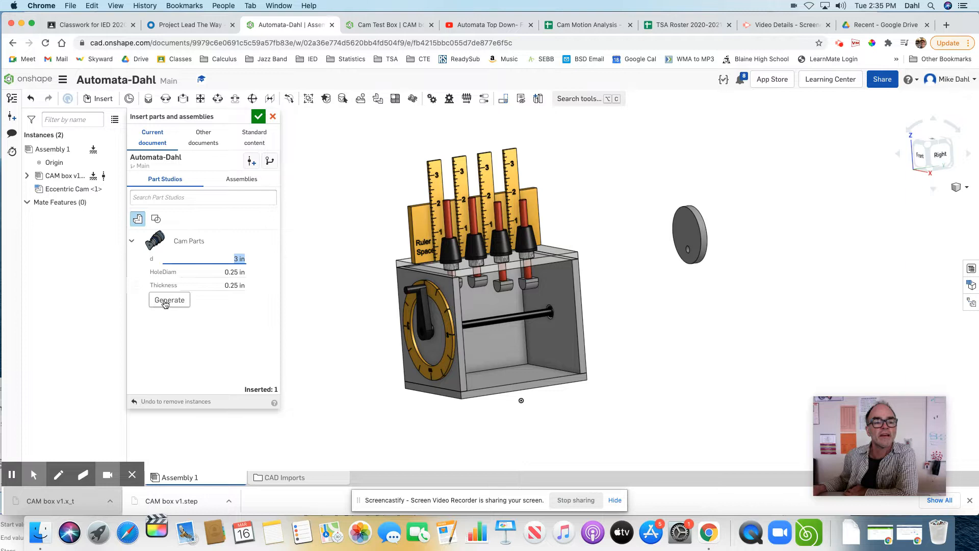
left_click(167, 301)
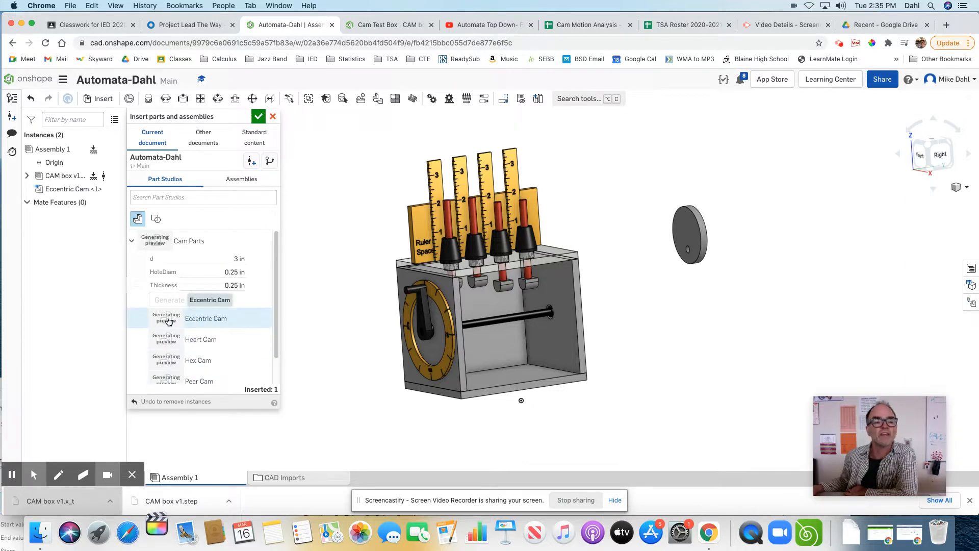
left_click(738, 243)
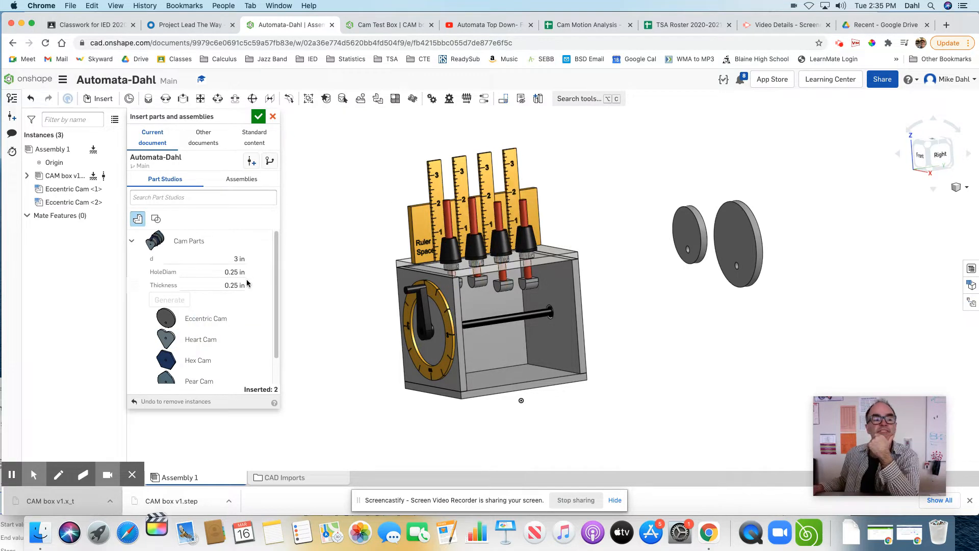
Step: Insert a 3 in Heart Cam below the large Eccentric Cam and a 3 in Hex Cam beside it
left_click(201, 341)
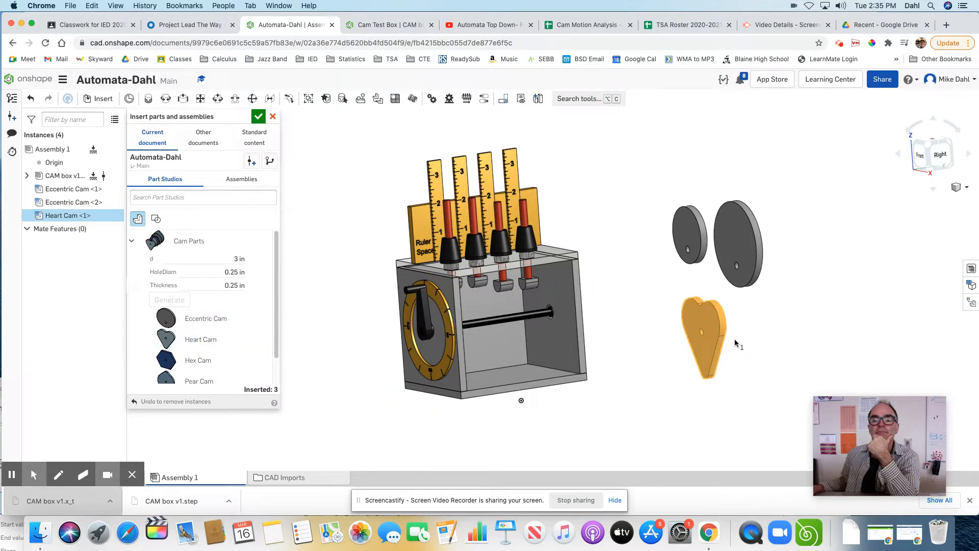
left_click(745, 341)
left_click(204, 339)
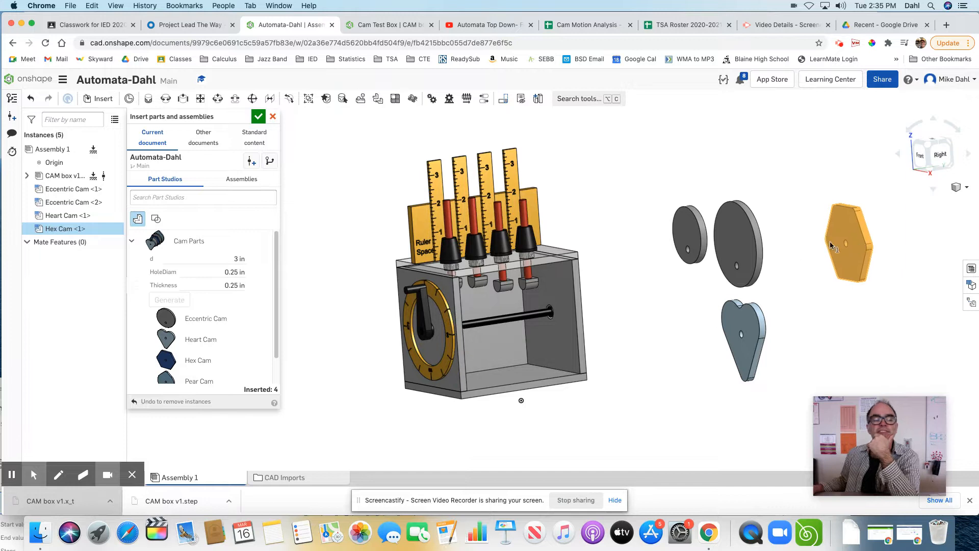
left_click(852, 240)
Step: Generate the cam parts with d set to 2.5 in and place a Pear Cam between the Heart Cam and Hex Cam
left_click(216, 257)
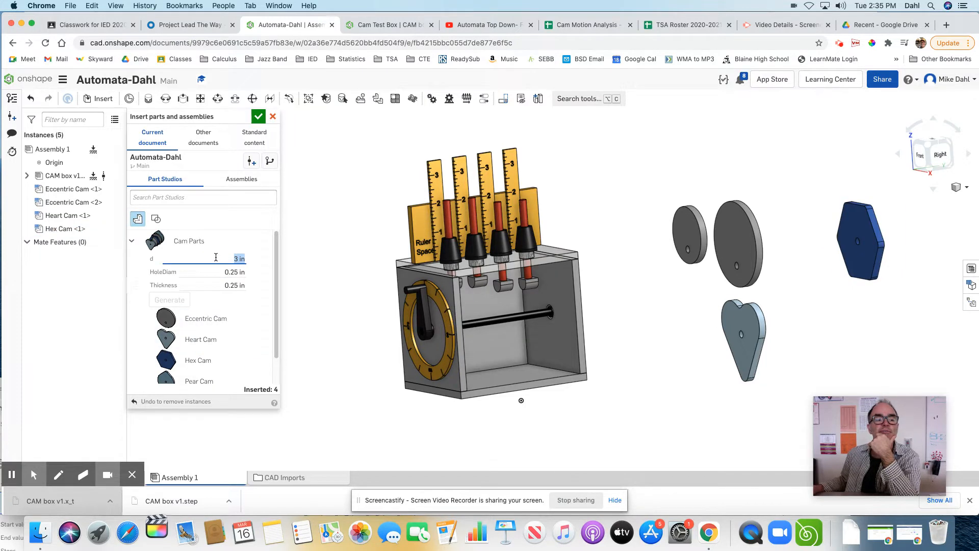
type("2.5")
key("Return")
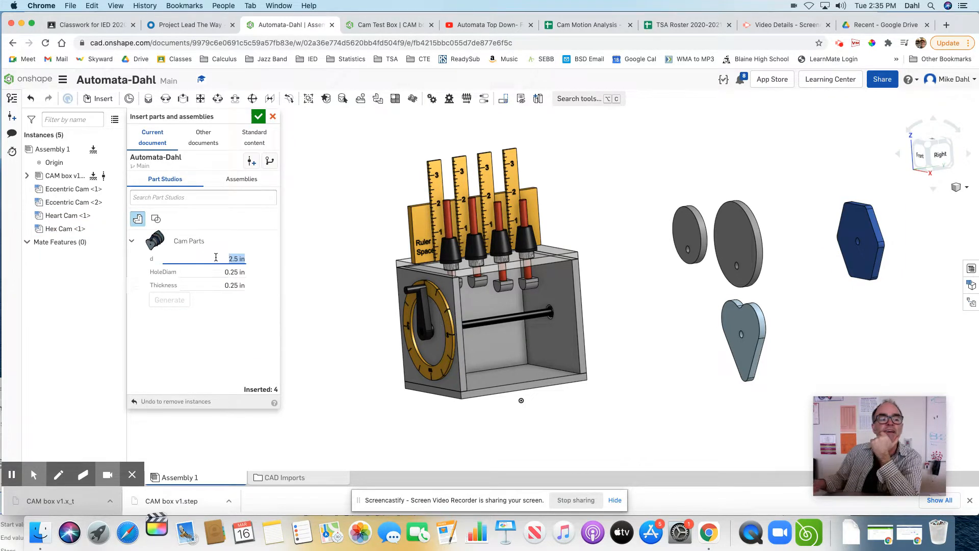
left_click(173, 300)
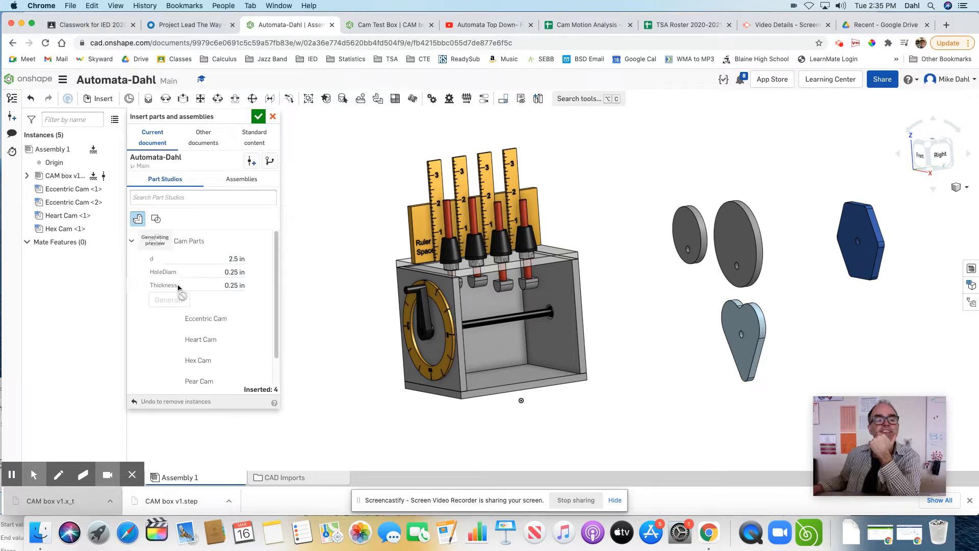
scroll(178, 287, "down", 1)
left_click(199, 333)
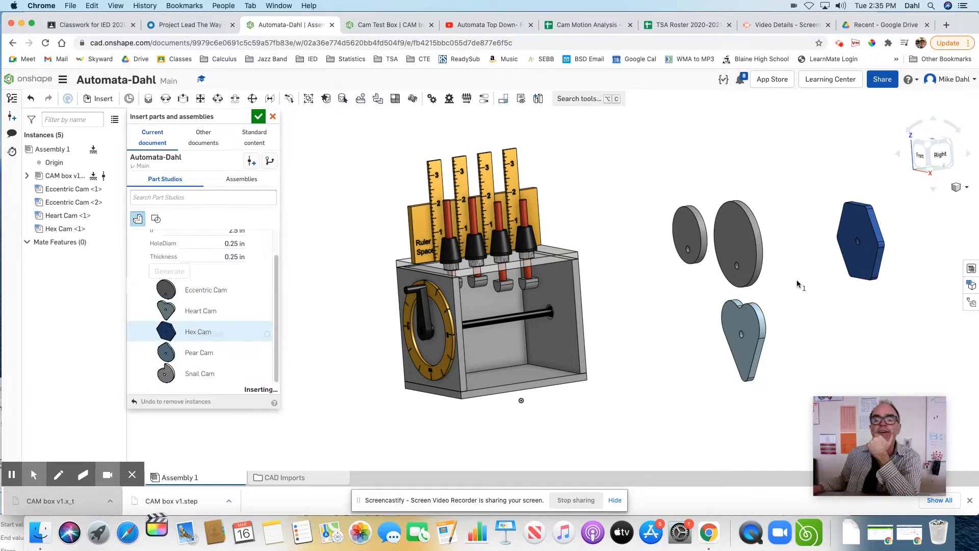
left_click(810, 301)
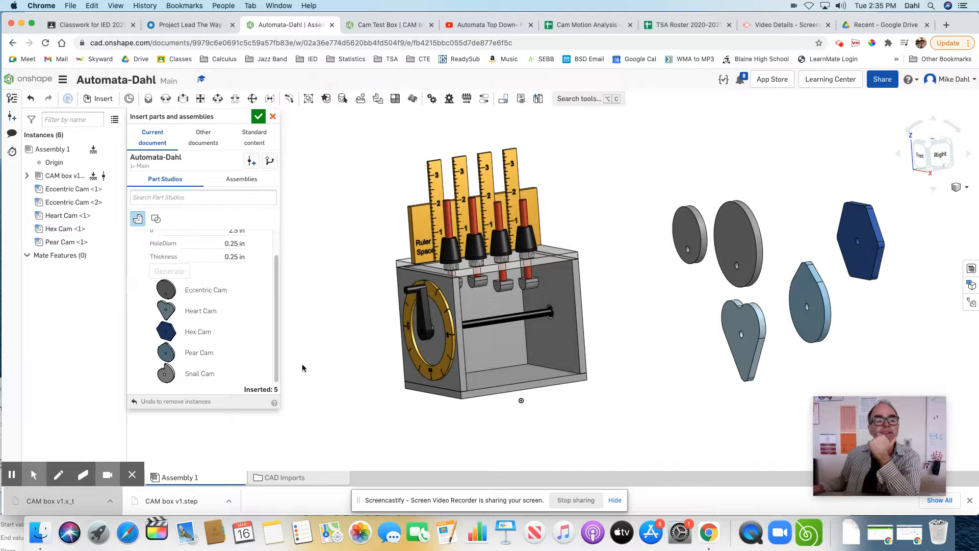
Step: Insert a 2.5 in Snail Cam above the other cams and finish inserting parts
left_click(200, 374)
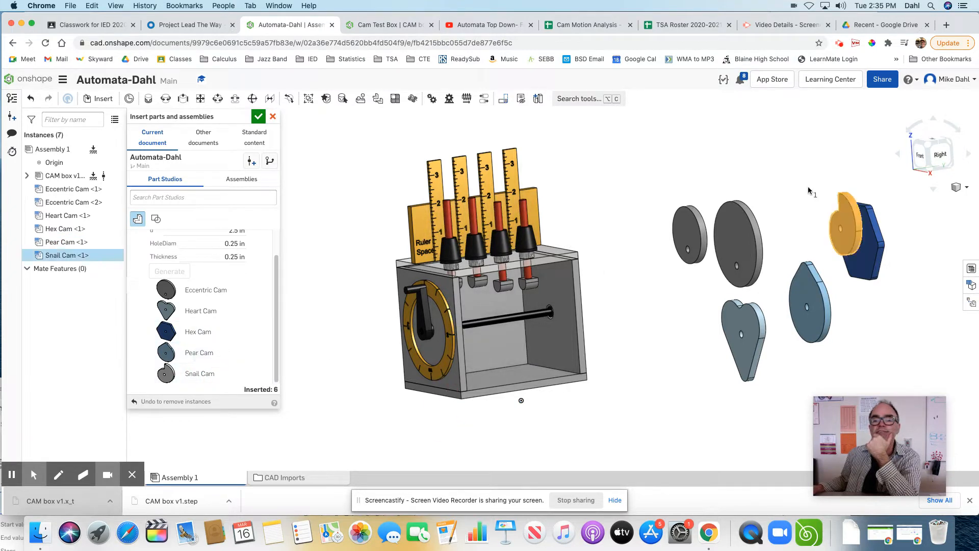
left_click(762, 153)
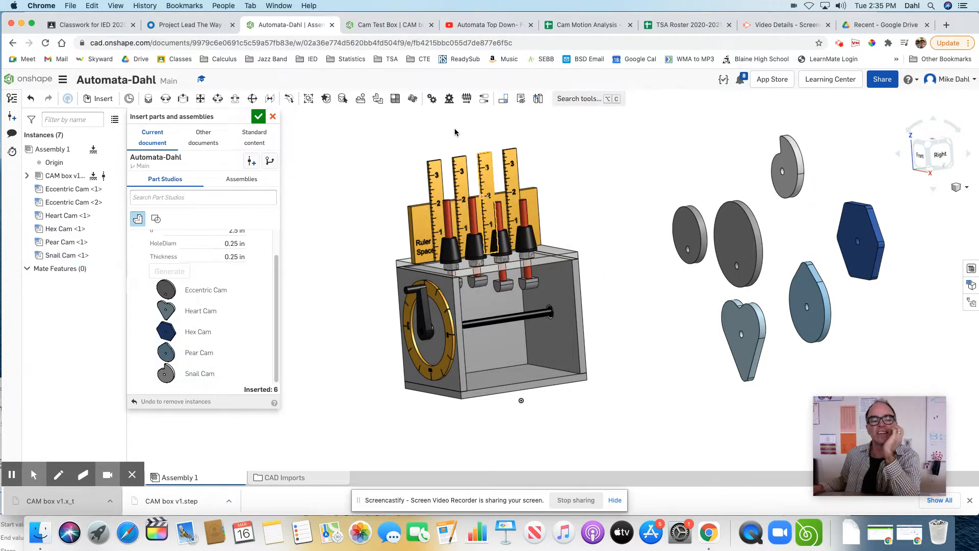
left_click(258, 118)
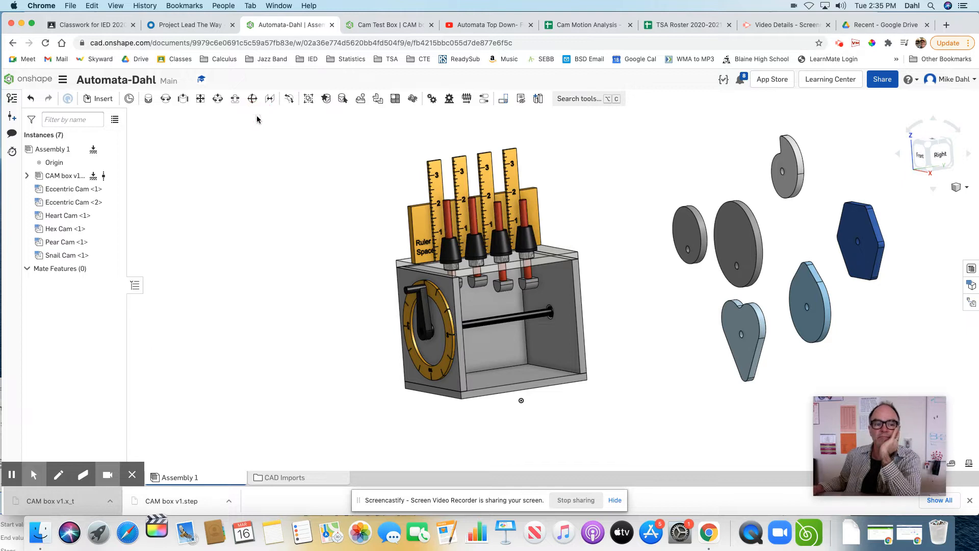
Step: Create a Fastened mate joining the hole centre of the larger Eccentric Cam to the midpoint of the box's shaft
mouse_move(679, 278)
right_mouse_down()
mouse_move(718, 280)
mouse_move(674, 265)
mouse_move(658, 278)
mouse_move(687, 281)
right_mouse_up()
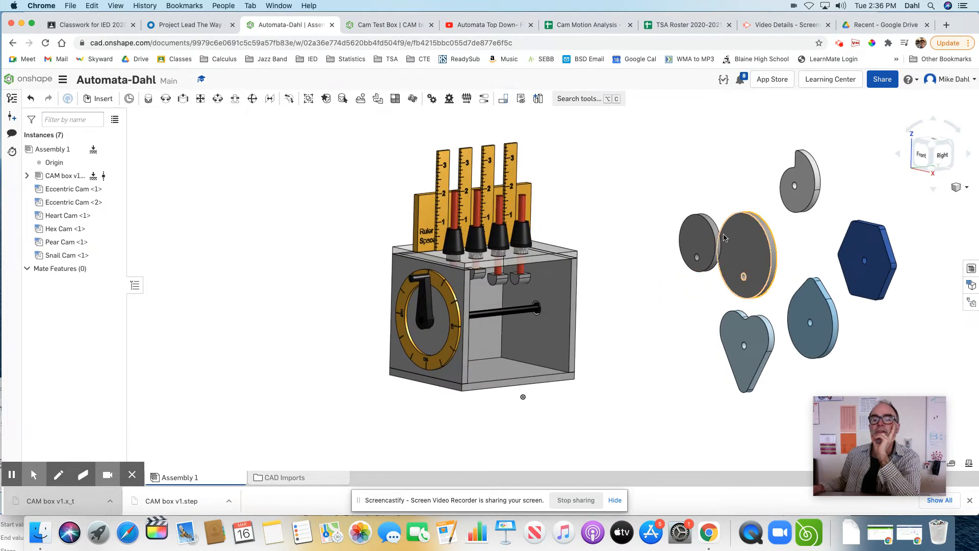
scroll(727, 301, "up", 1)
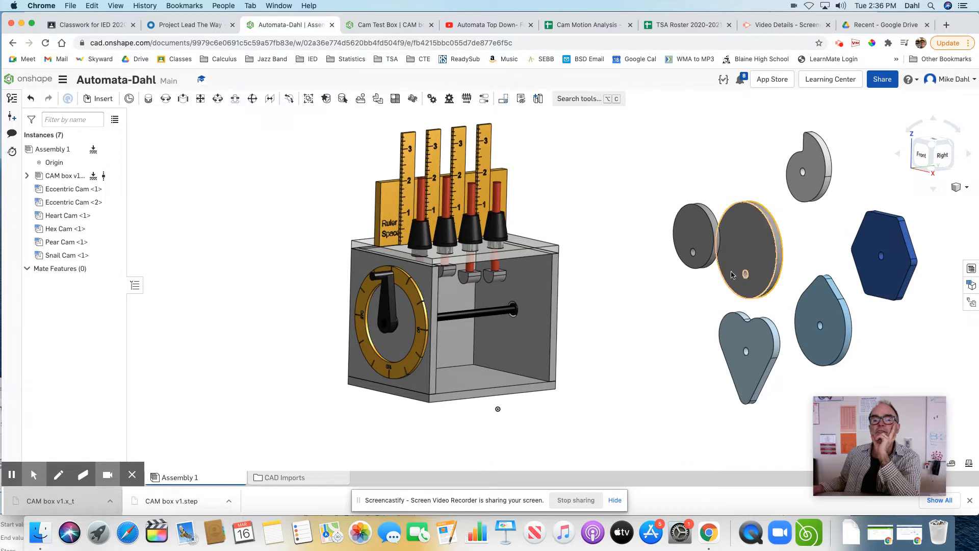
left_click(148, 99)
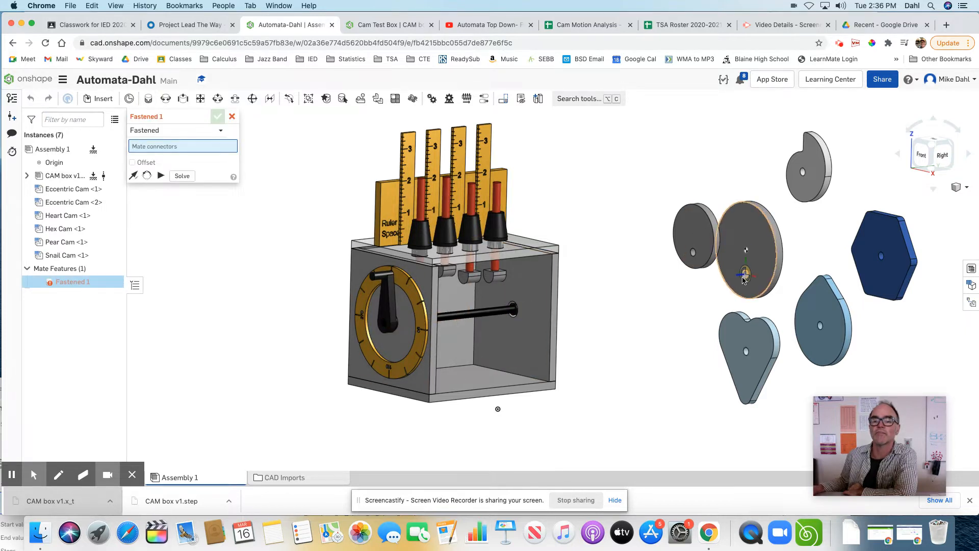
scroll(748, 280, "up", 1)
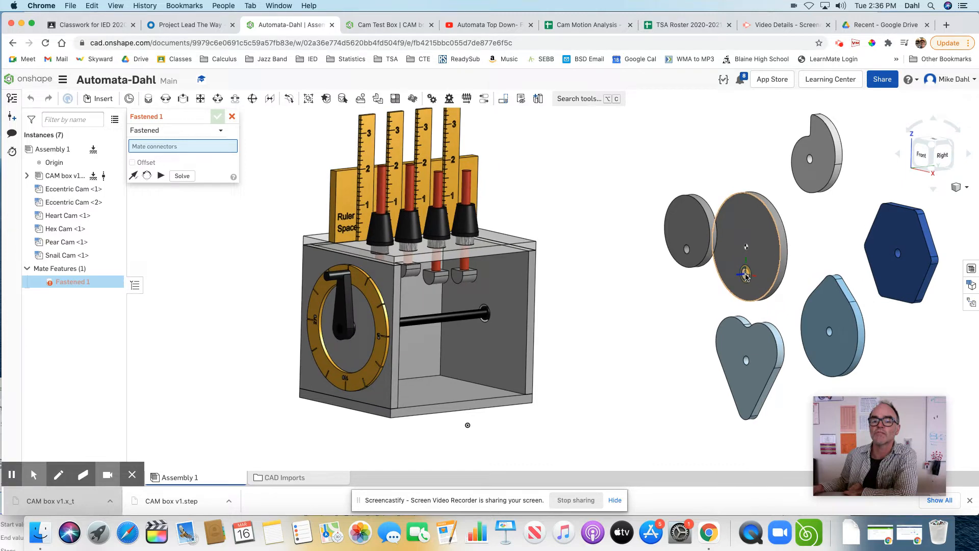
left_click(746, 275)
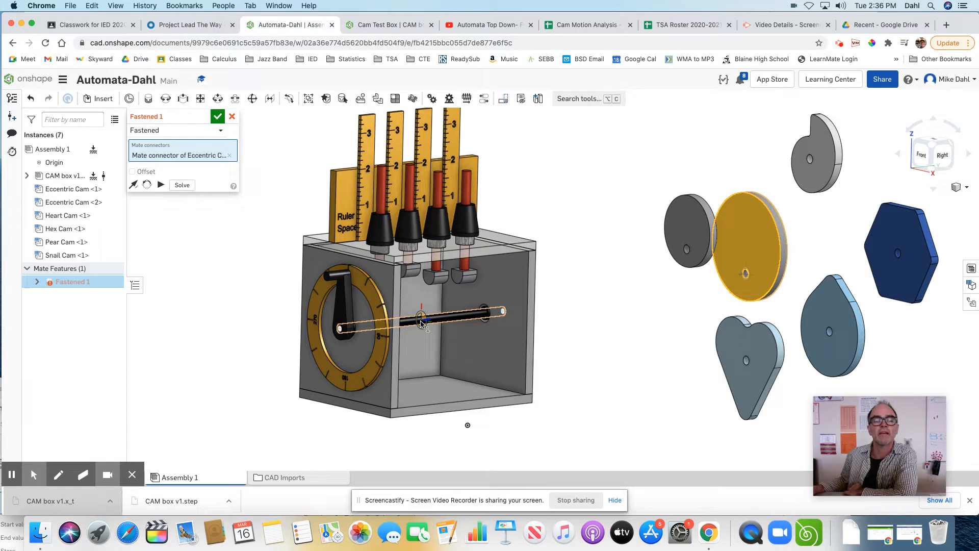
left_click(422, 321)
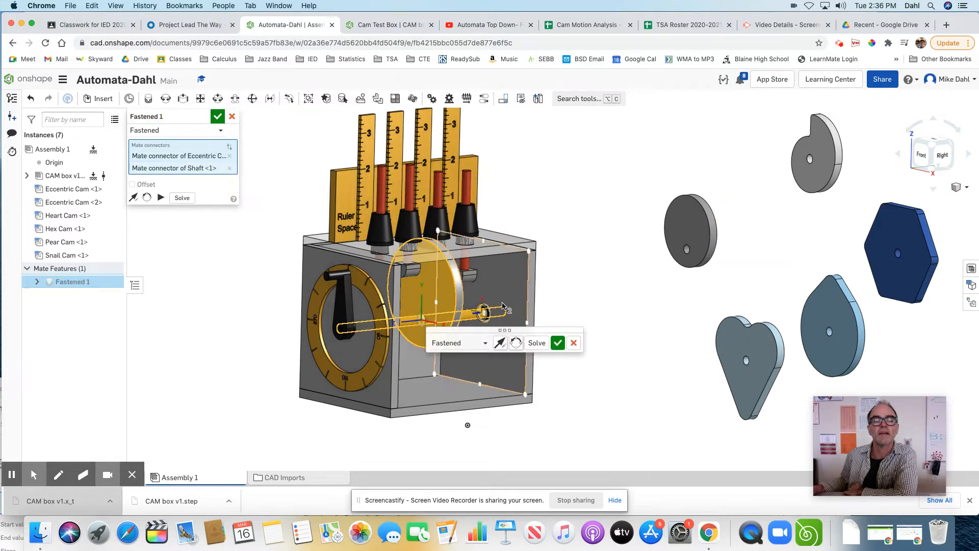
Step: Offset the fastened cam along the shaft in Z, trying 2 in and 1.75 in before setting 1.6 in, and accept the mate
left_click(132, 185)
right_click_drag(599, 273, 550, 278)
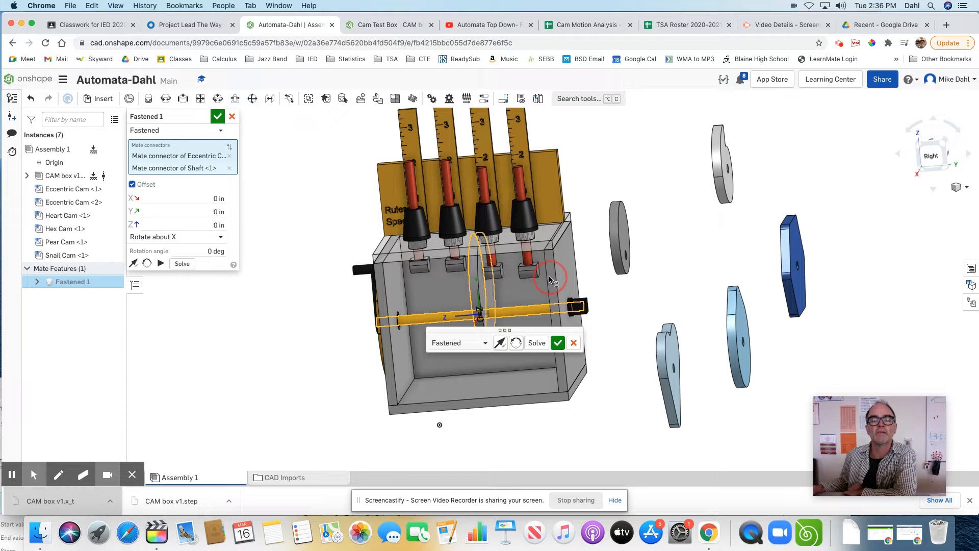
right_click_drag(550, 278, 581, 262)
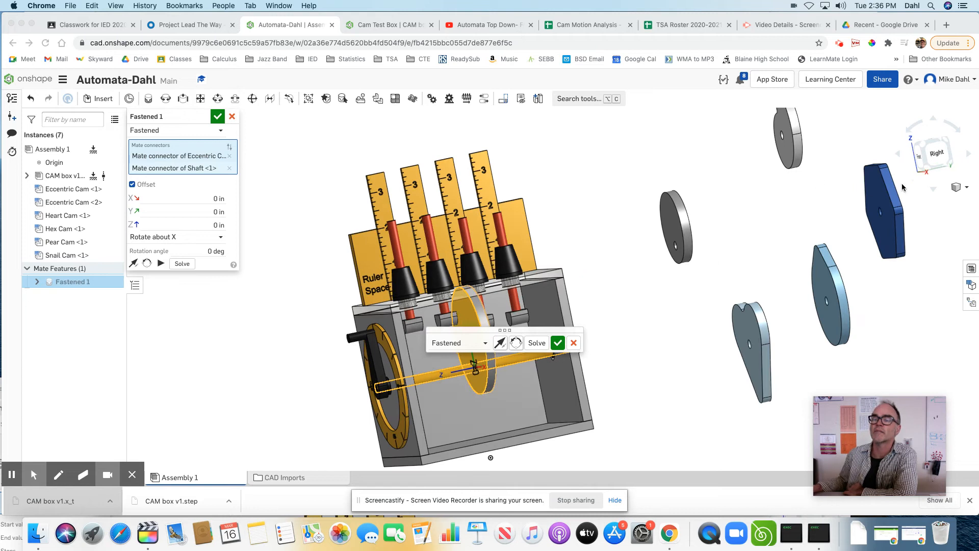
left_click(937, 153)
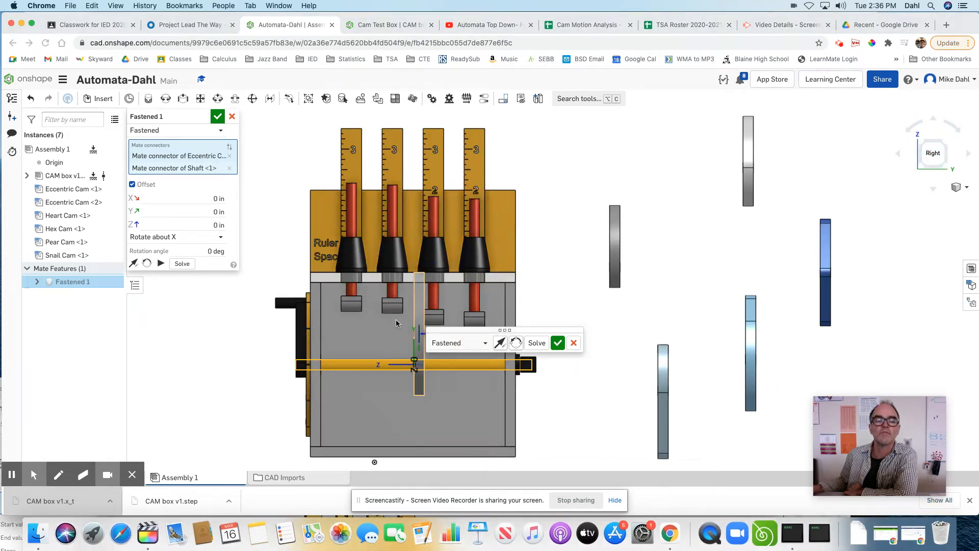
left_click(194, 224)
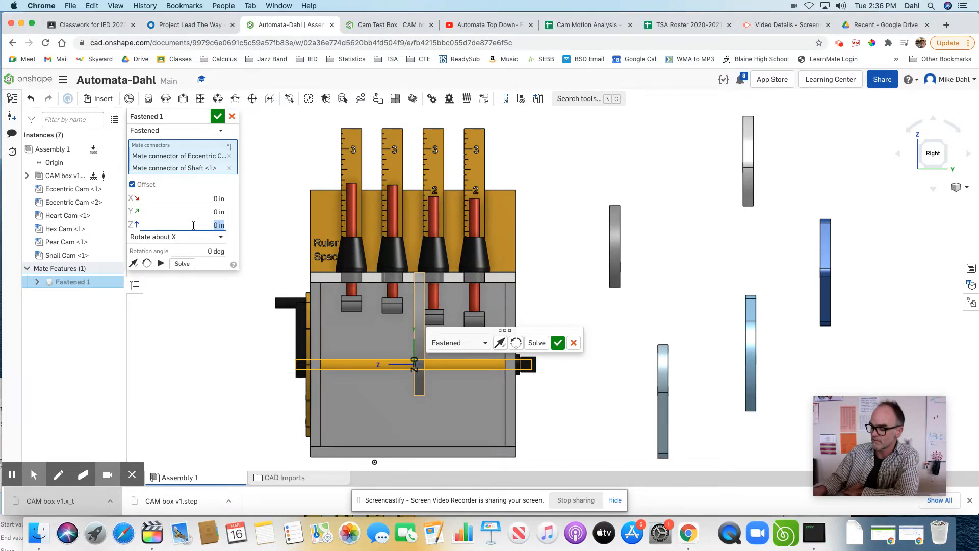
type("2")
key("Return")
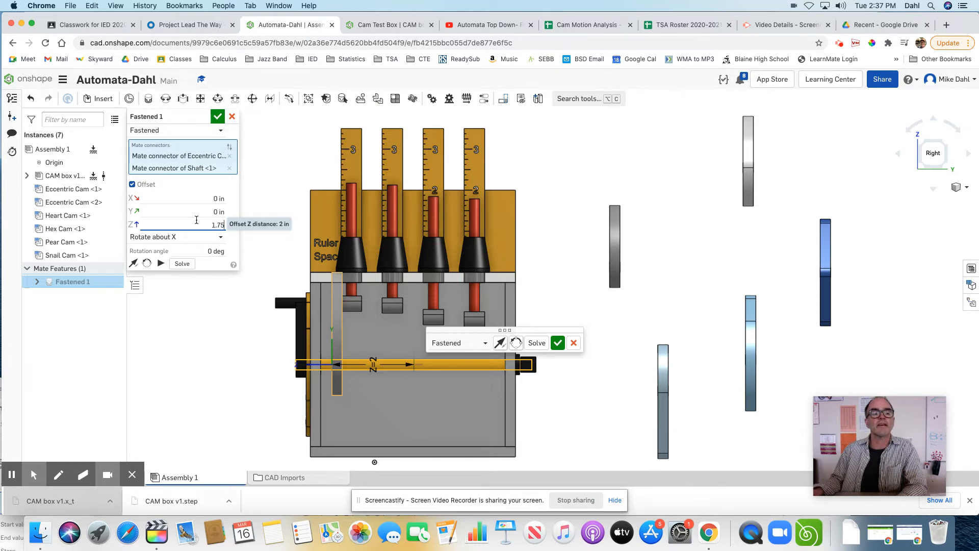
type("1.75")
key("Return")
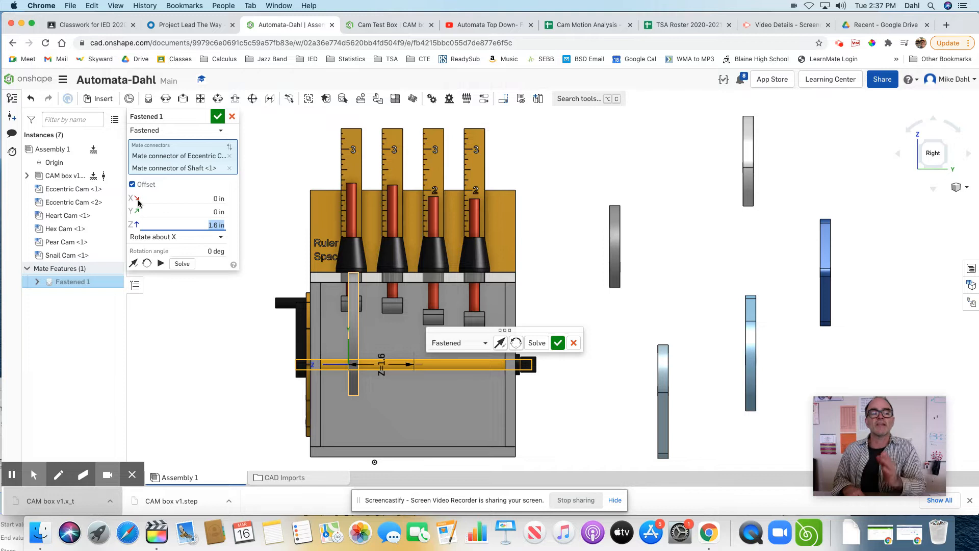
mouse_move(407, 338)
right_mouse_down()
mouse_move(368, 347)
mouse_move(406, 327)
mouse_move(456, 350)
mouse_move(448, 340)
mouse_move(402, 336)
right_mouse_up()
left_click(558, 342)
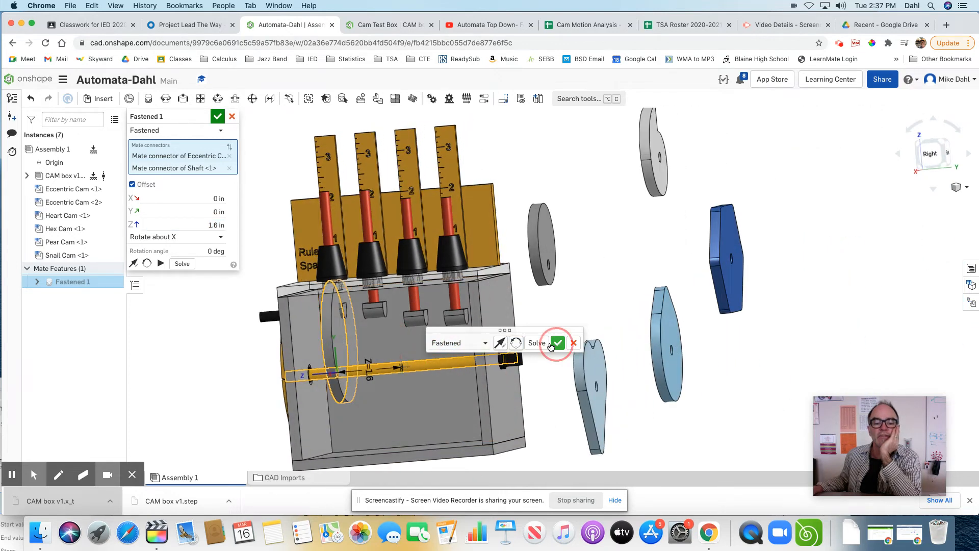
Step: Cancel the newly started second Fastened mate and delete the existing one that holds the larger Eccentric Cam on the shaft
mouse_move(343, 341)
right_mouse_down()
mouse_move(403, 328)
mouse_move(357, 329)
right_mouse_up()
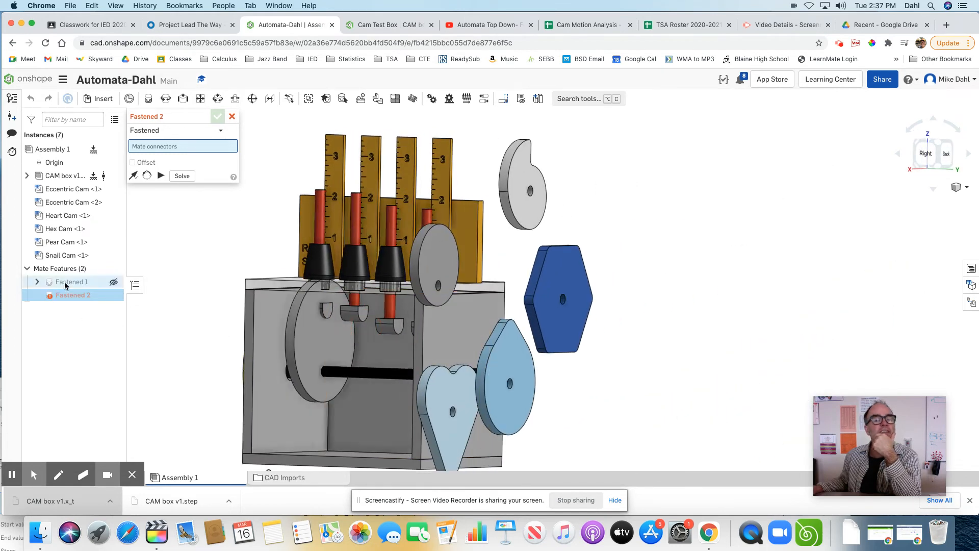
left_click(231, 117)
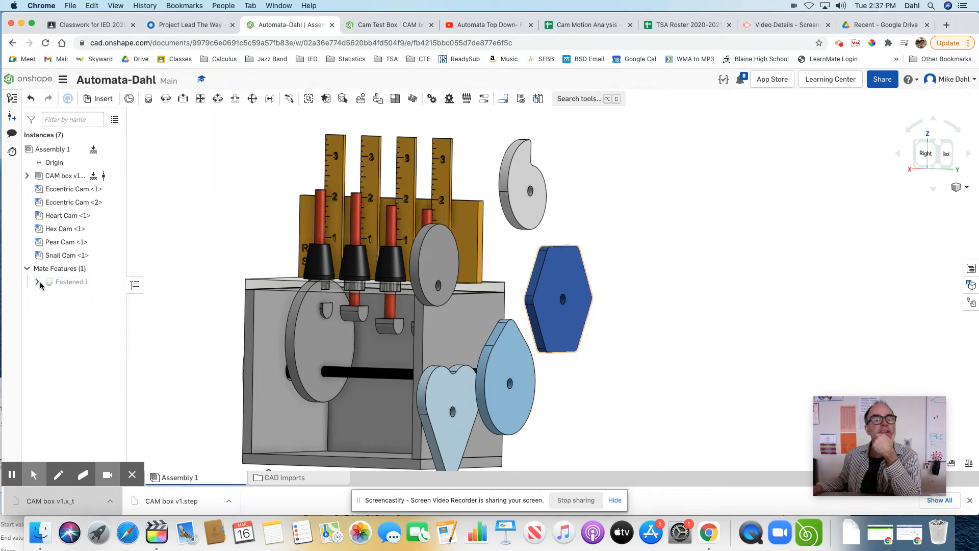
mouse_move(72, 285)
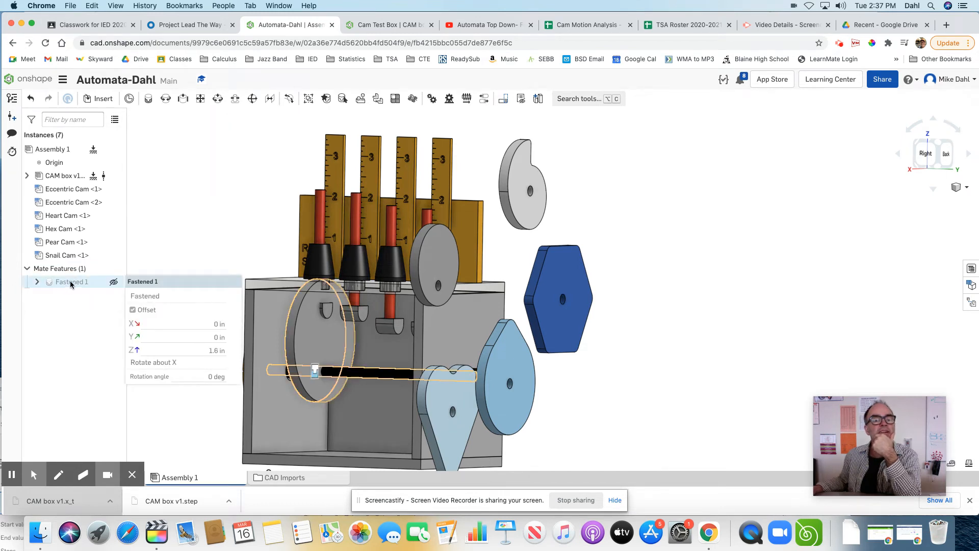
right_click(69, 284)
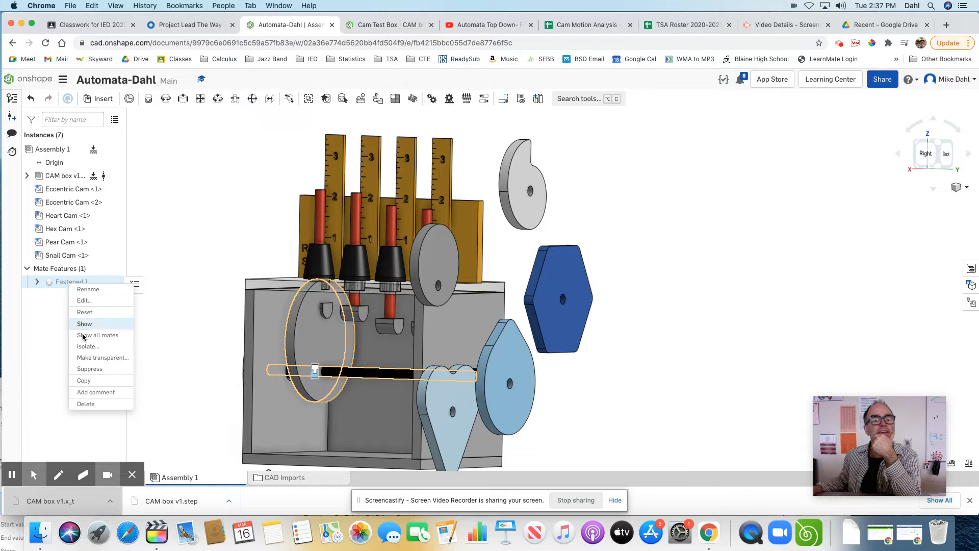
left_click(85, 404)
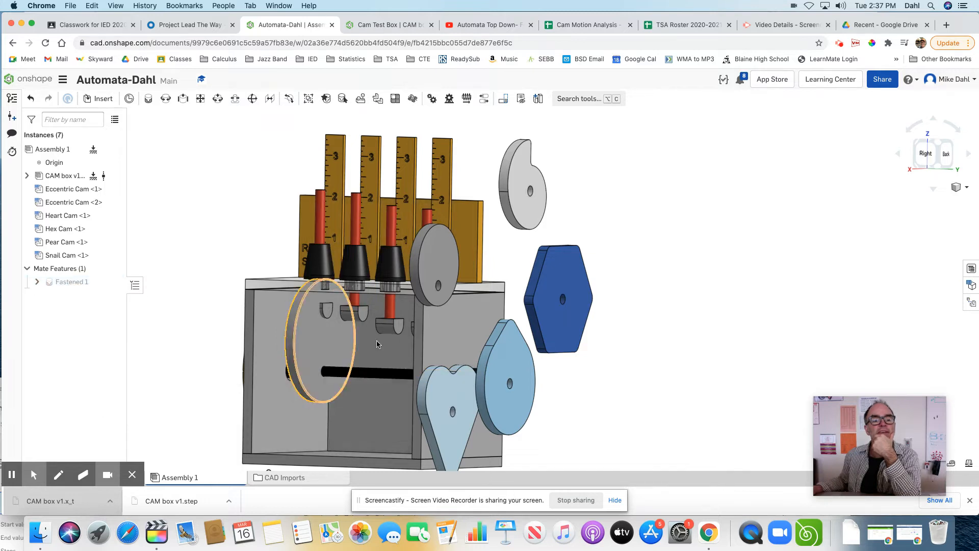
Step: Move the larger Eccentric Cam out of the box and delete it from the assembly
left_click(449, 283)
left_click_drag(475, 281, 735, 317)
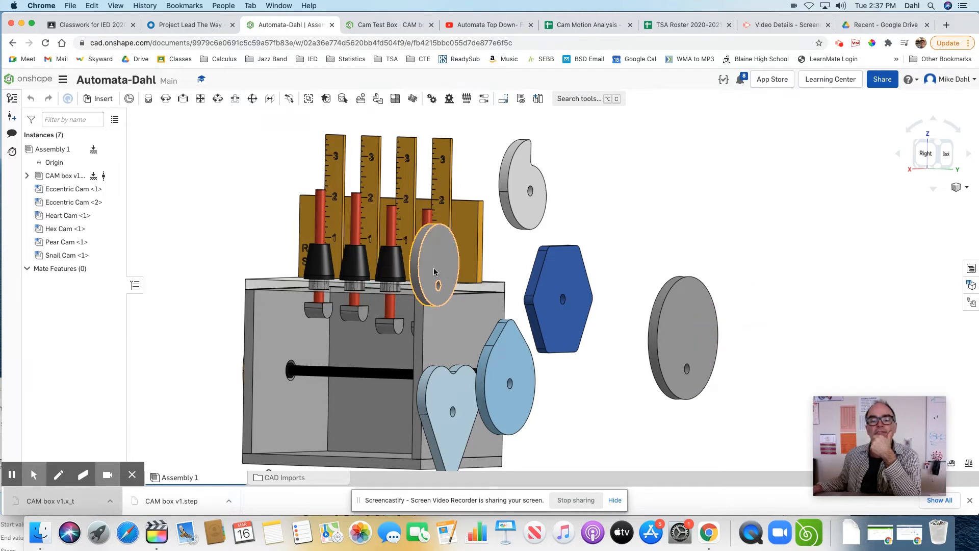
right_click_drag(435, 271, 532, 316)
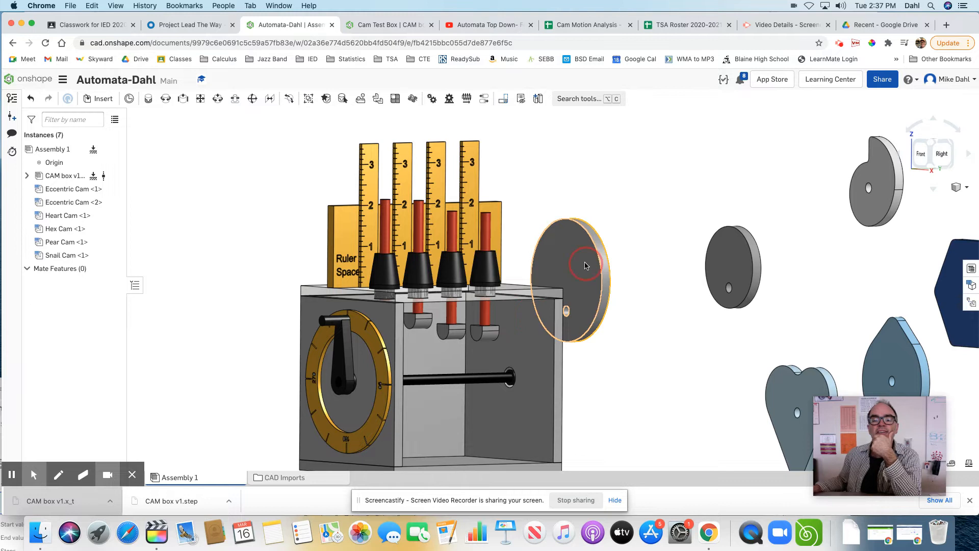
left_click(551, 262)
key("Delete")
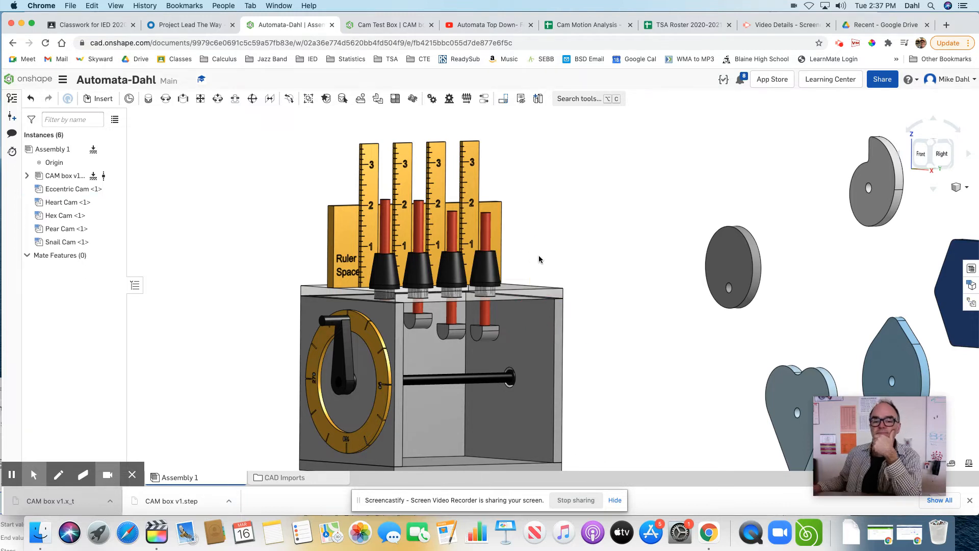
Step: Create a Fastened mate joining the hole centre of the remaining Eccentric Cam to the midpoint of the box's shaft
scroll(628, 271, "down", 2)
middle_click_drag(628, 276, 592, 265)
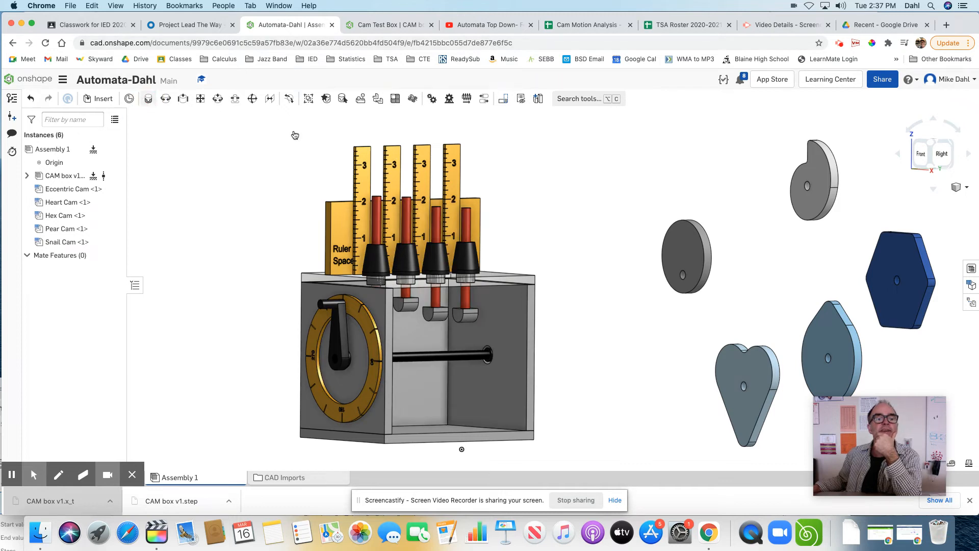
key("f")
left_click(684, 277)
left_click(683, 276)
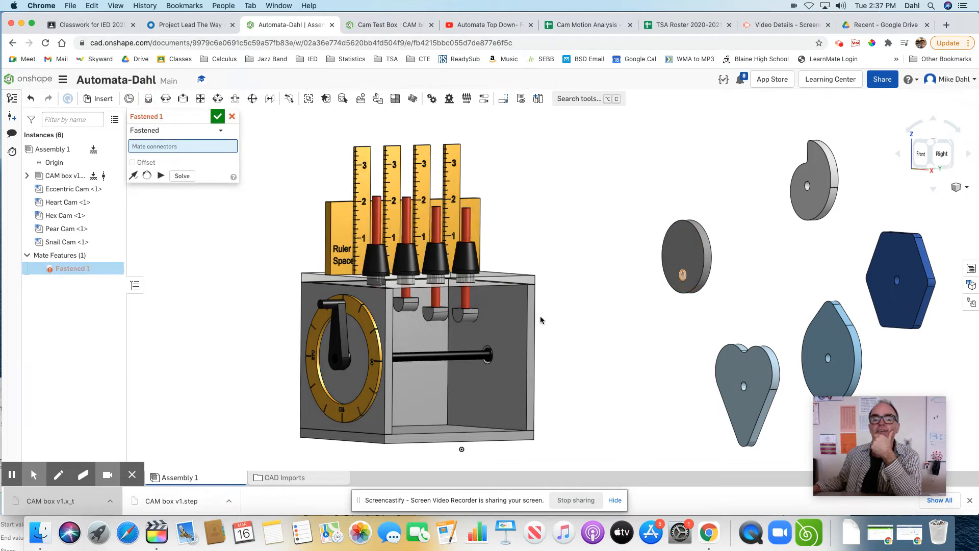
left_click(427, 358)
right_click_drag(427, 359, 392, 383)
Step: Offset the fastened Eccentric Cam along the shaft in Z, trying -1.6 in before setting 1.6 in, and accept the mate
left_click(132, 184)
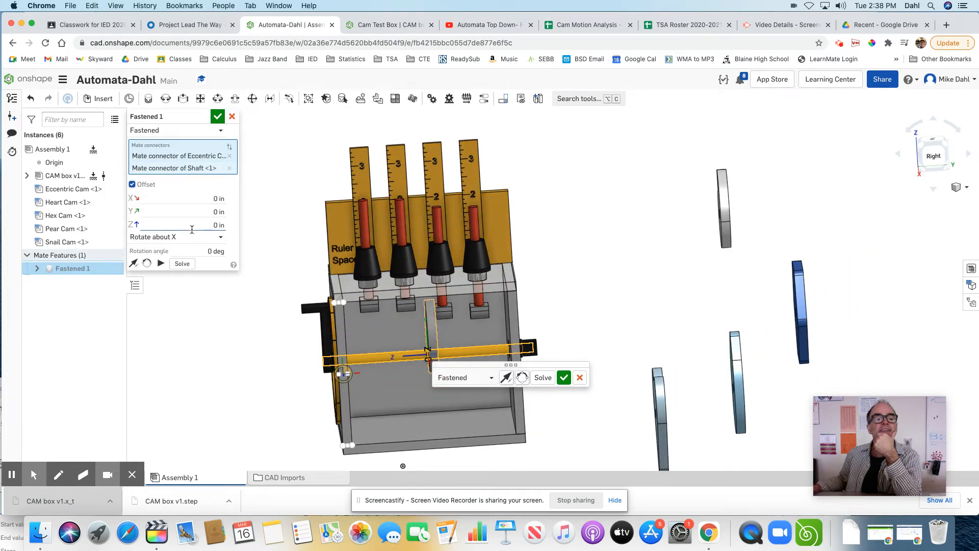
left_click(184, 220)
type("-1.6")
key("Return")
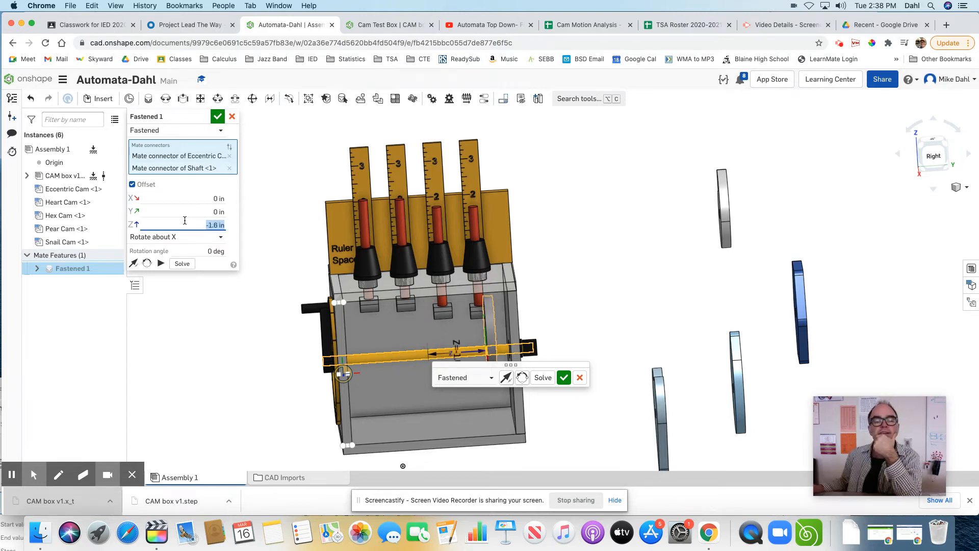
left_click(187, 227)
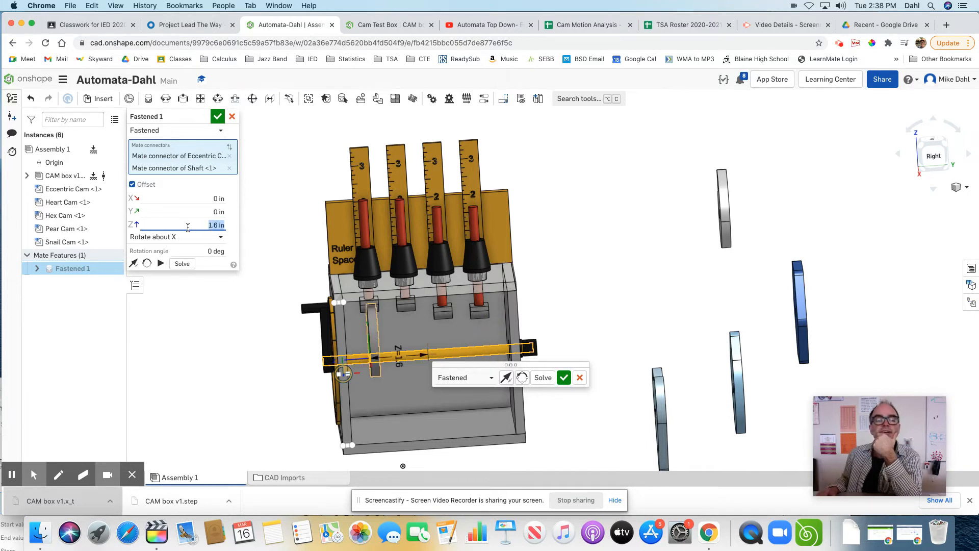
left_click(217, 117)
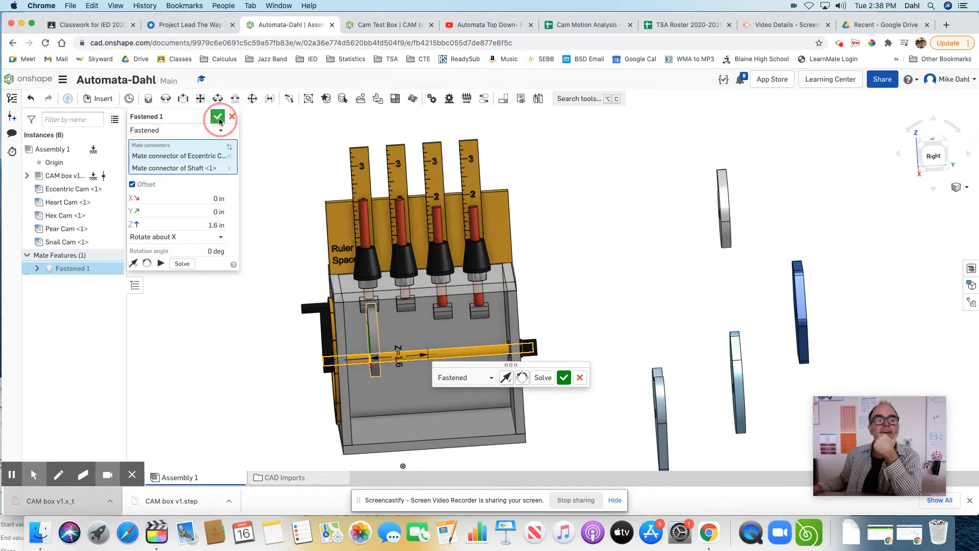
Step: Raise the follower nearest the crank so that its roller sits clear above the Eccentric Cam
right_click_drag(248, 362, 258, 359)
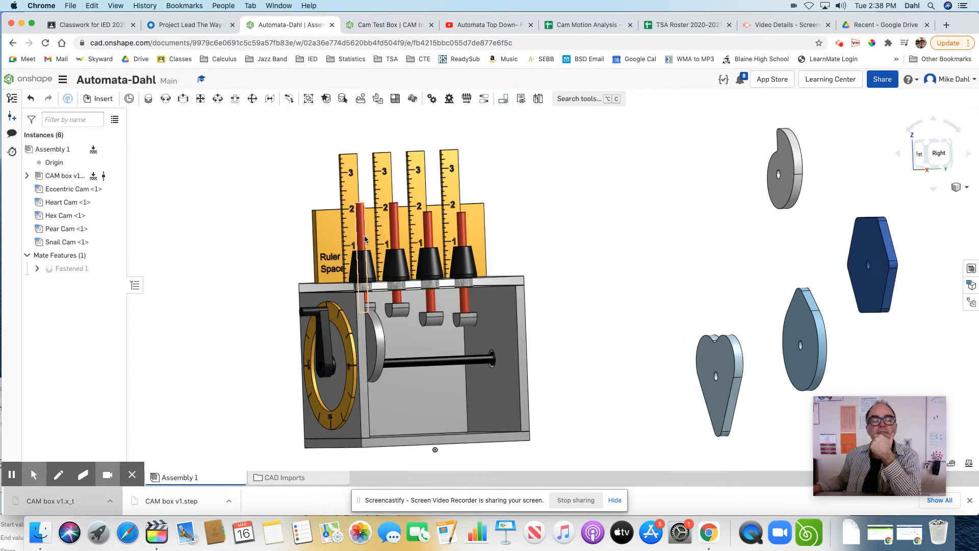
left_click(358, 235)
left_click_drag(359, 230, 359, 227)
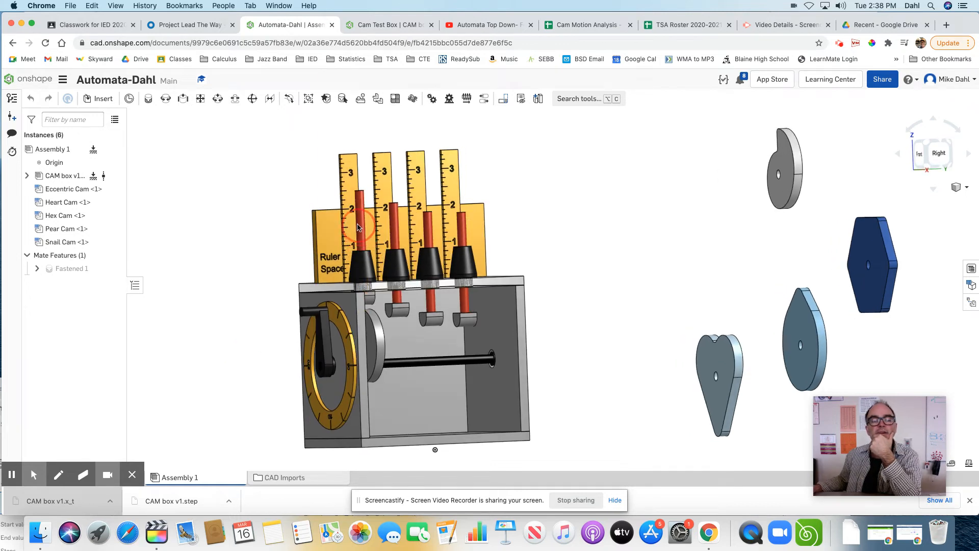
mouse_move(248, 260)
right_mouse_down()
mouse_move(188, 262)
mouse_move(254, 262)
mouse_move(231, 260)
right_mouse_up()
Step: Find the Crank Revolute mate among the CAM box subassembly's mate features and start the Animate mate command for it
left_click(27, 176)
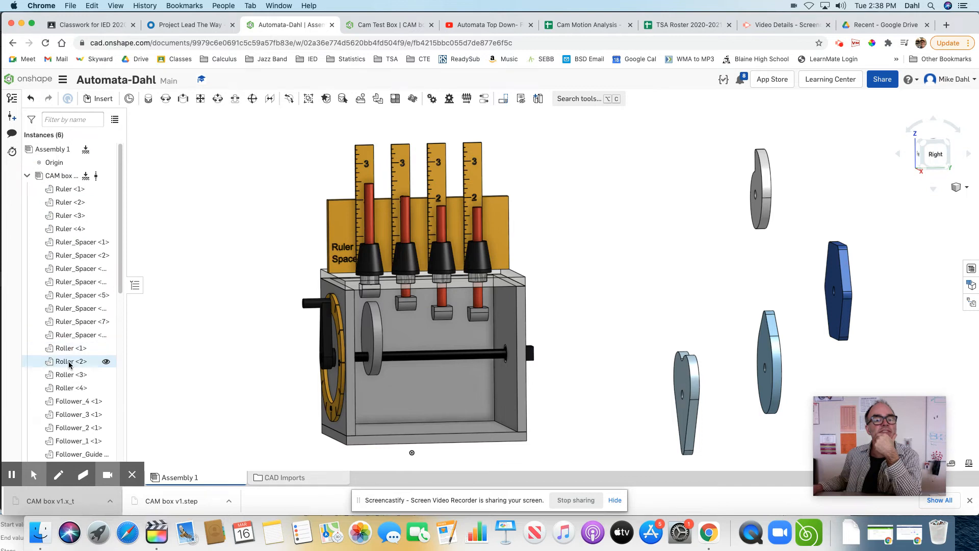
scroll(67, 359, "down", 5)
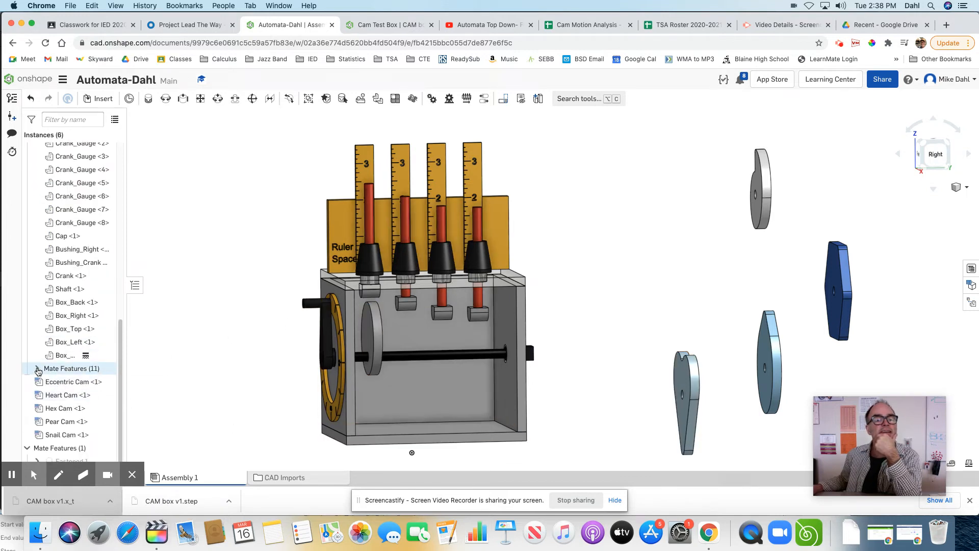
left_click(37, 369)
scroll(69, 401, "down", 1)
scroll(70, 400, "down", 5)
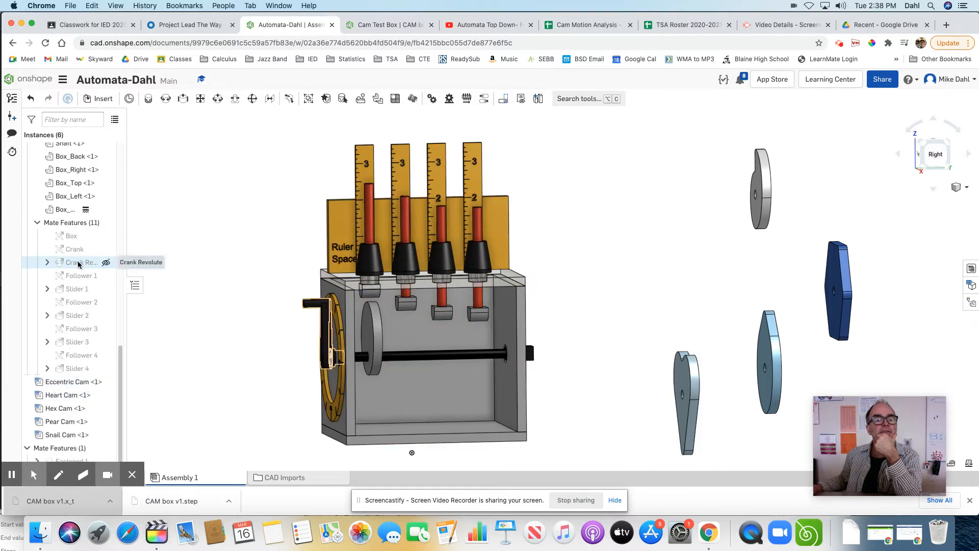
mouse_move(77, 264)
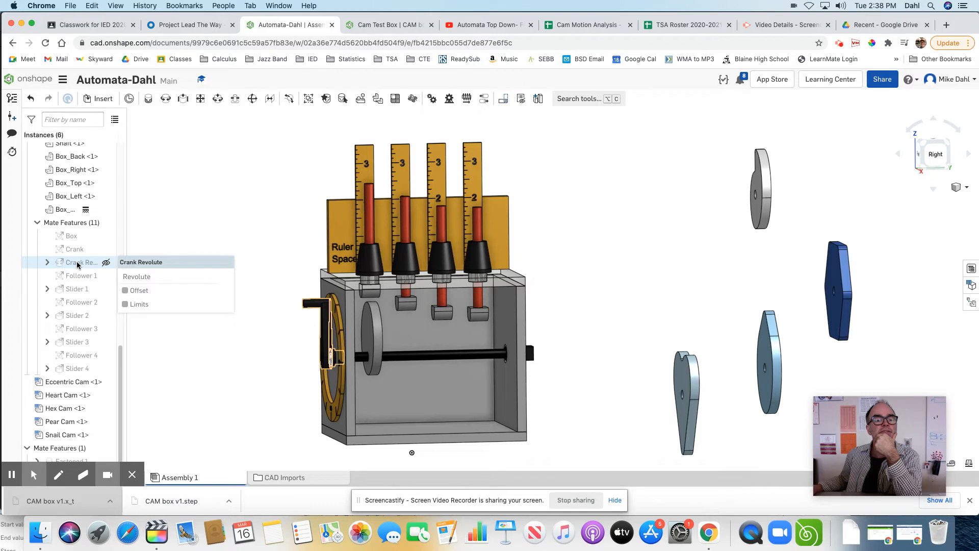
right_click(77, 264)
left_click(97, 352)
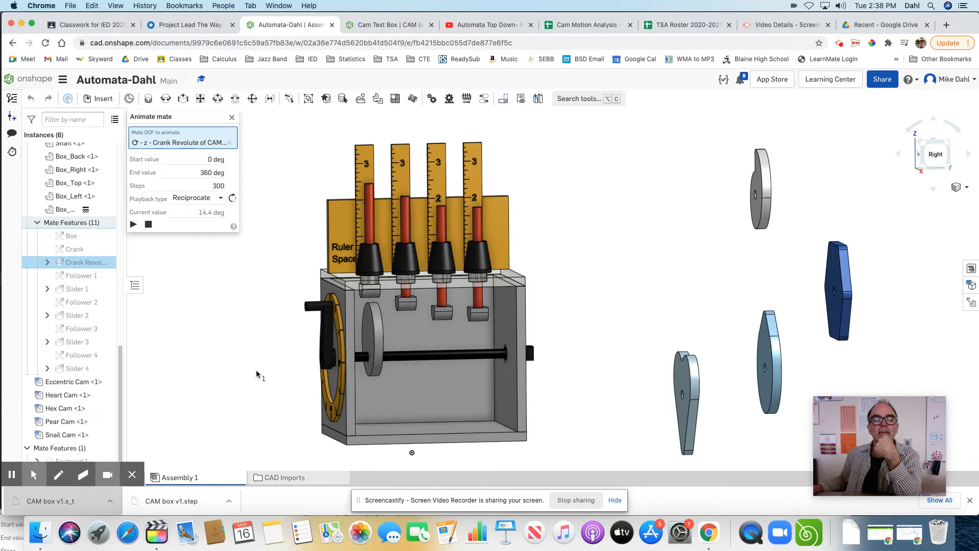
Step: Animate the crank from 0 to 360 deg in 100 steps, examine how the cam turns with the shaft, and stop the playback
right_click_drag(273, 367, 285, 363)
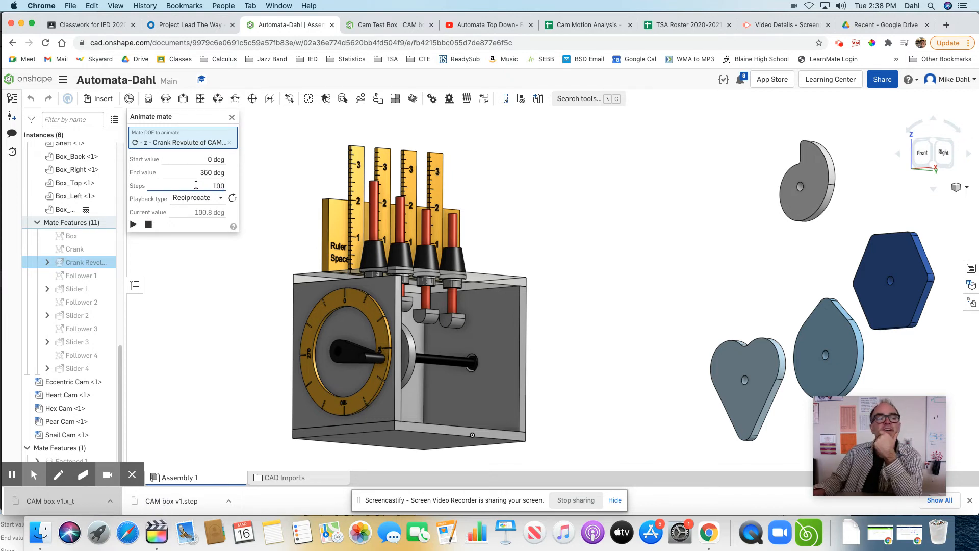
left_click(196, 184)
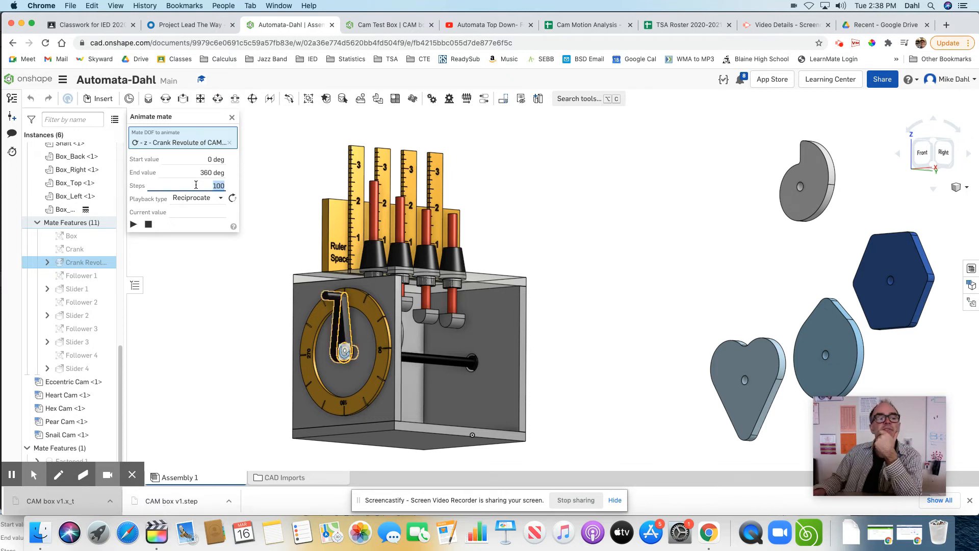
left_click(134, 224)
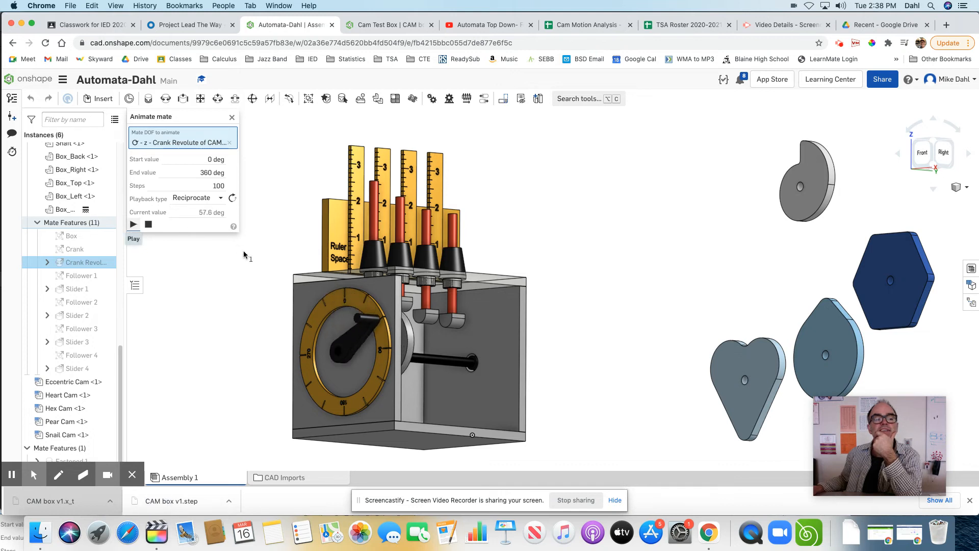
mouse_move(246, 288)
right_mouse_down()
mouse_move(208, 292)
mouse_move(229, 292)
right_mouse_up()
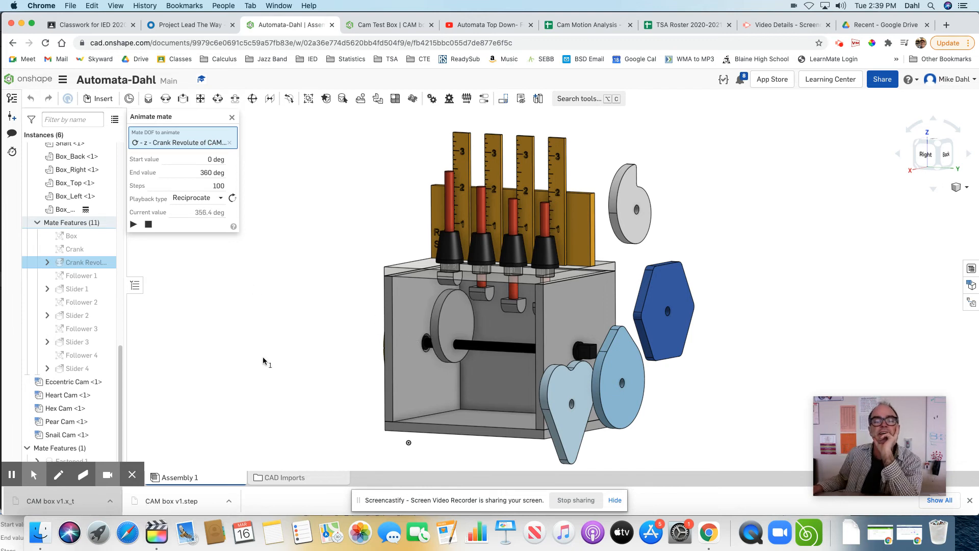
mouse_move(278, 374)
right_mouse_down()
mouse_move(292, 377)
mouse_move(279, 375)
right_mouse_up()
left_click(147, 226)
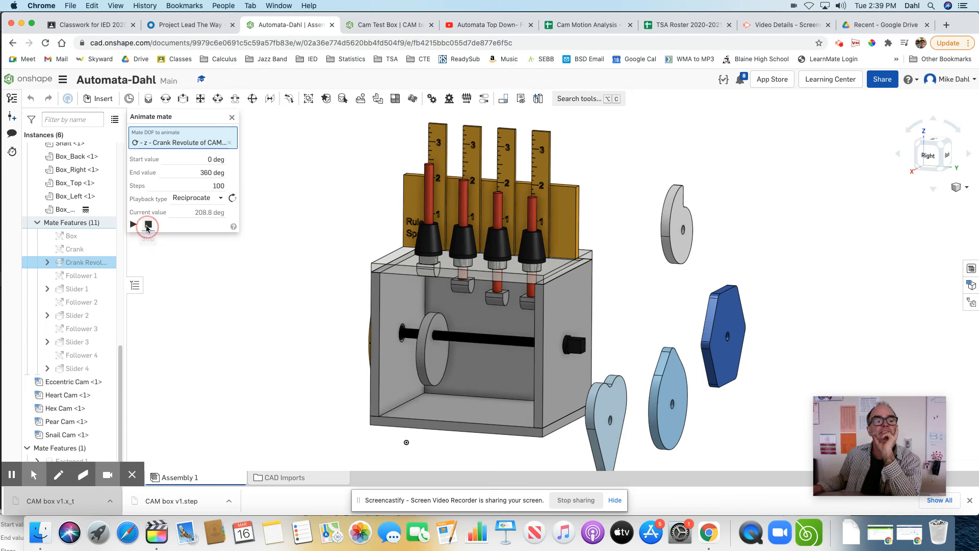
Step: Try to create a Tangent mate between the Roller <4> face under the follower nearest the crank and the rim face of the Eccentric Cam
right_click_drag(325, 184, 329, 177)
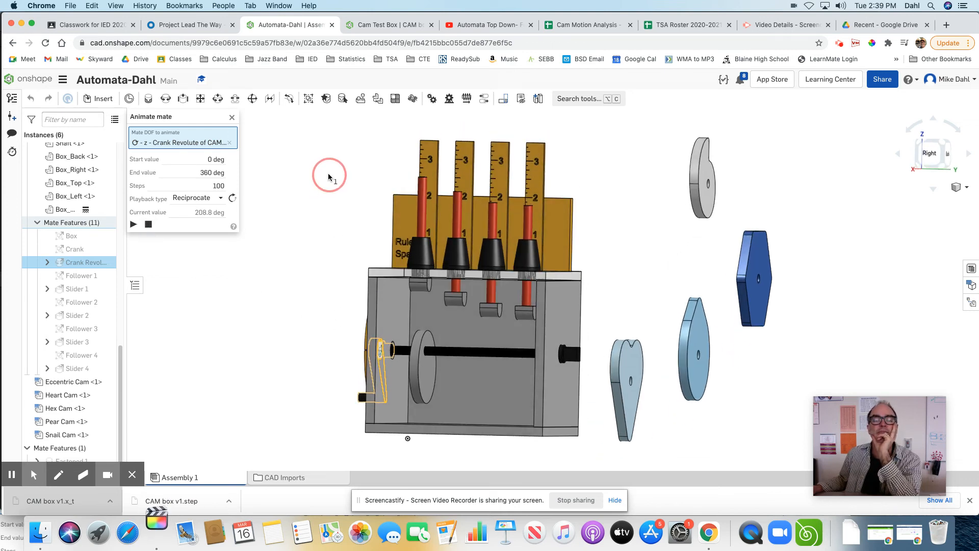
left_click(289, 101)
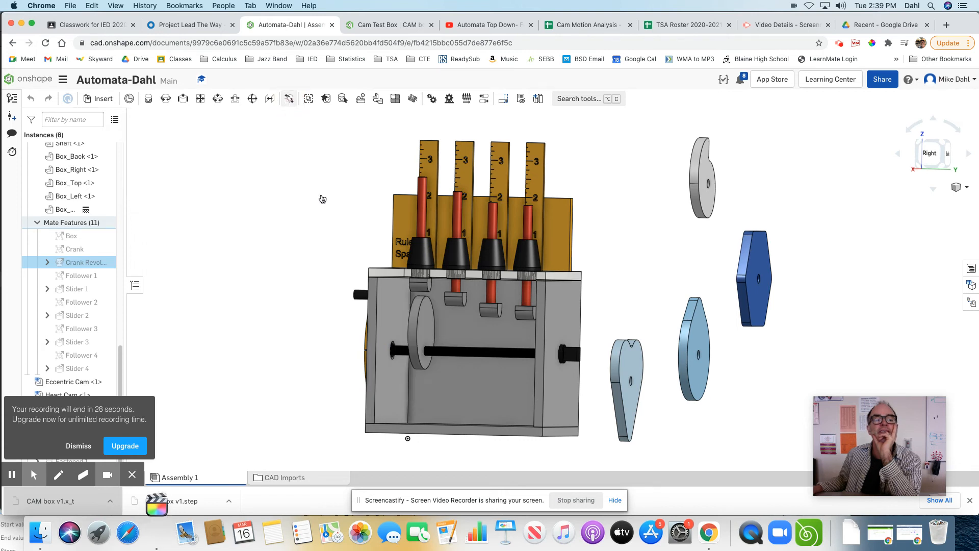
left_click(419, 289)
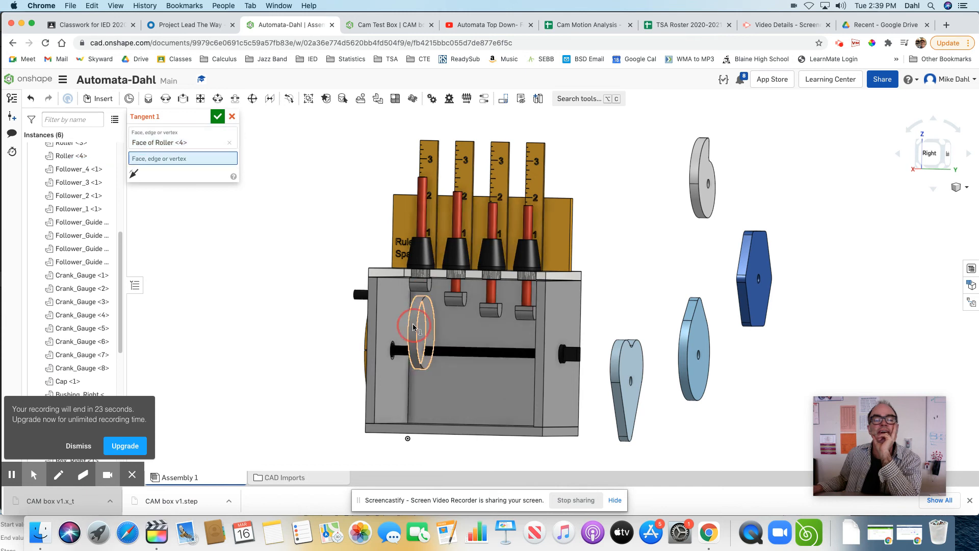
left_click(414, 327)
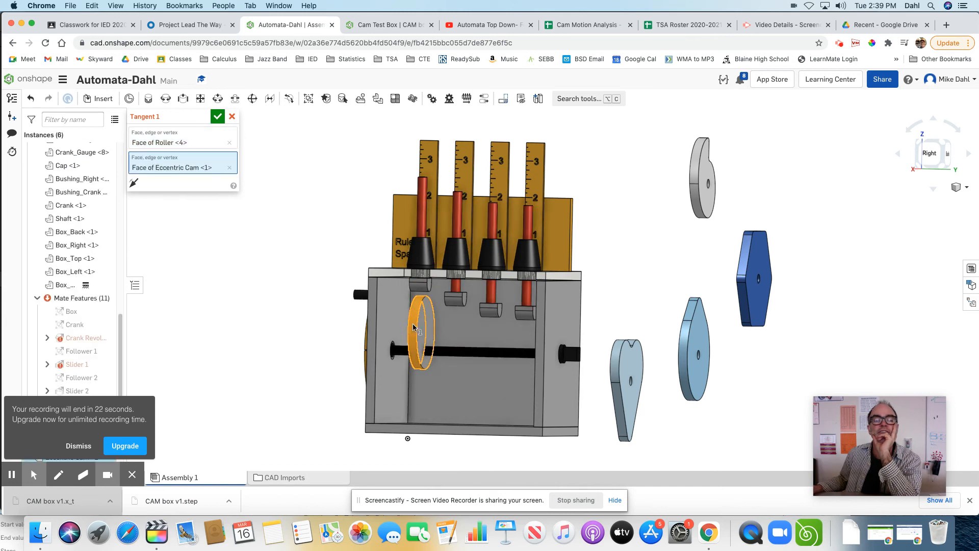
left_click(217, 118)
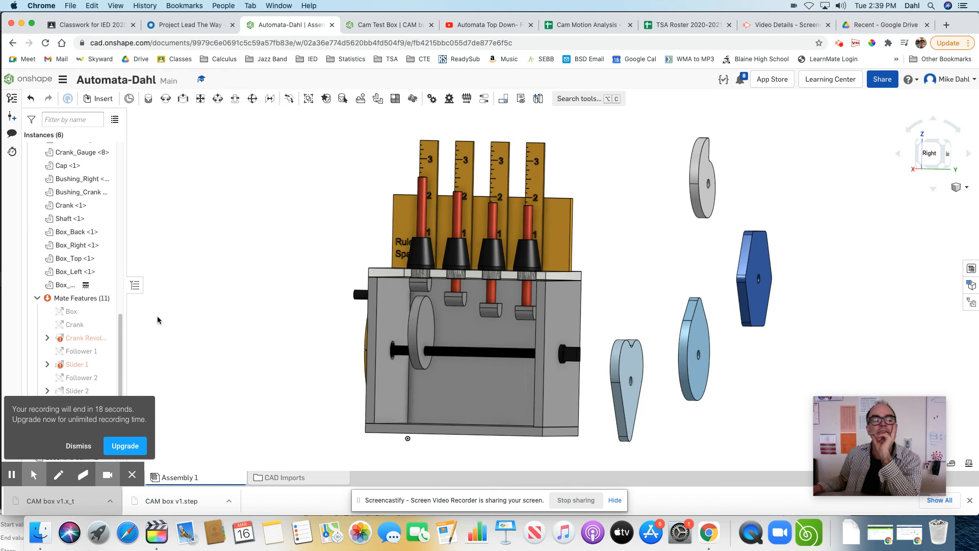
Step: Locate the Tangent 1 mate among the top-level assembly's mate features and open it for editing
scroll(105, 369, "down", 3)
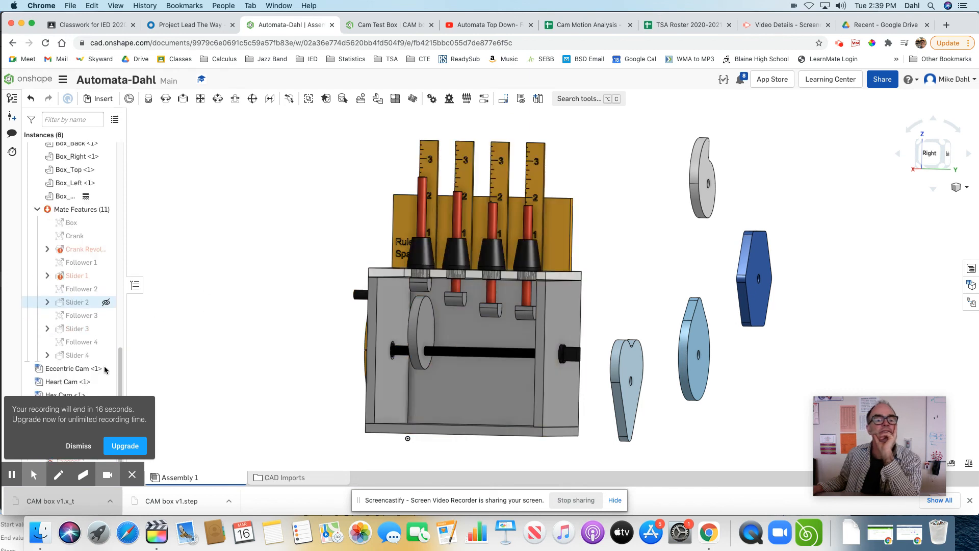
left_click_drag(80, 419, 231, 404)
left_click(67, 451)
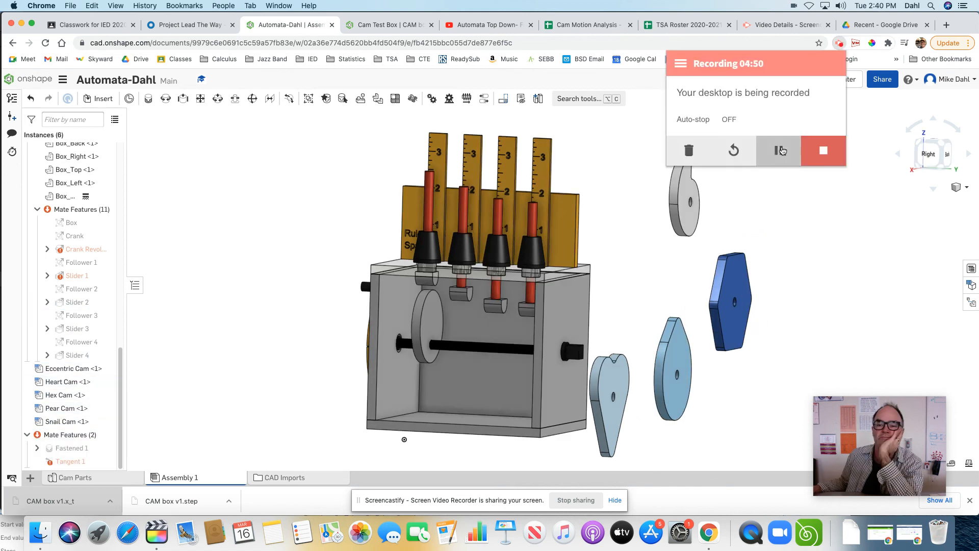
left_click(68, 463)
double_click(81, 463)
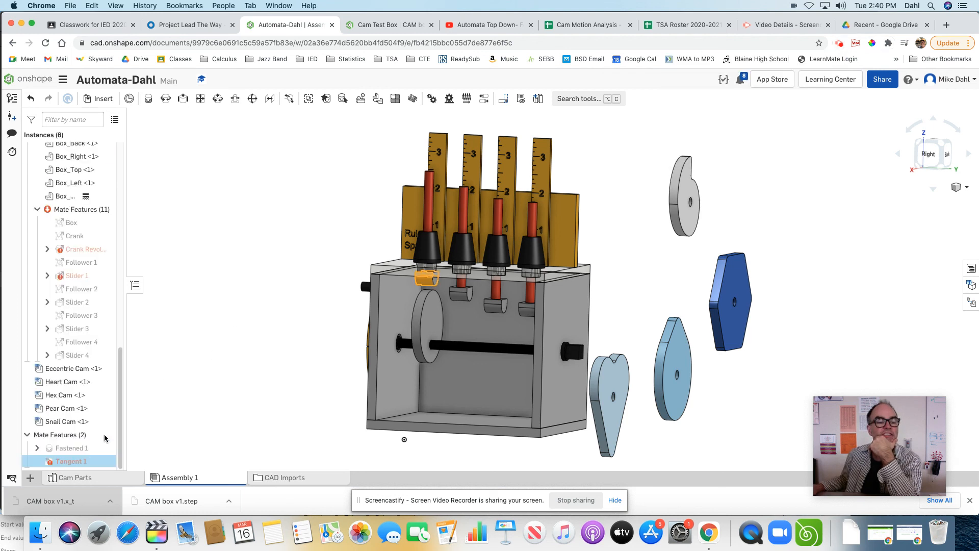